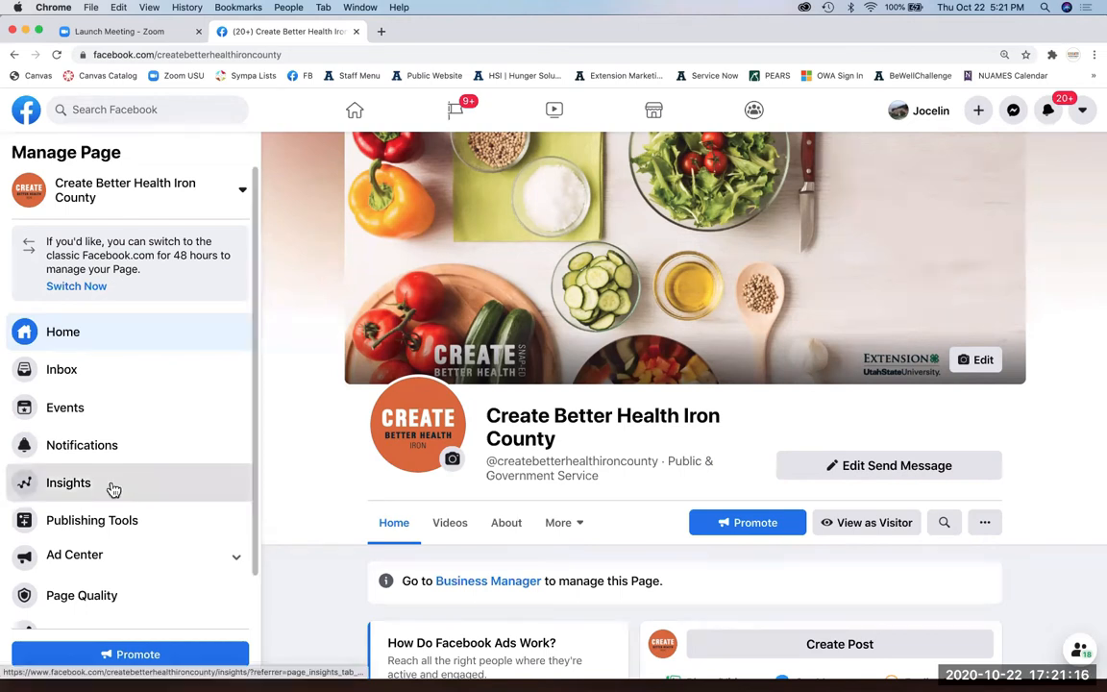
# - Open the Page's Insights and export the page data as an Excel file for May 1, 2020 - May 31, 2020
pyautogui.click(112, 489)
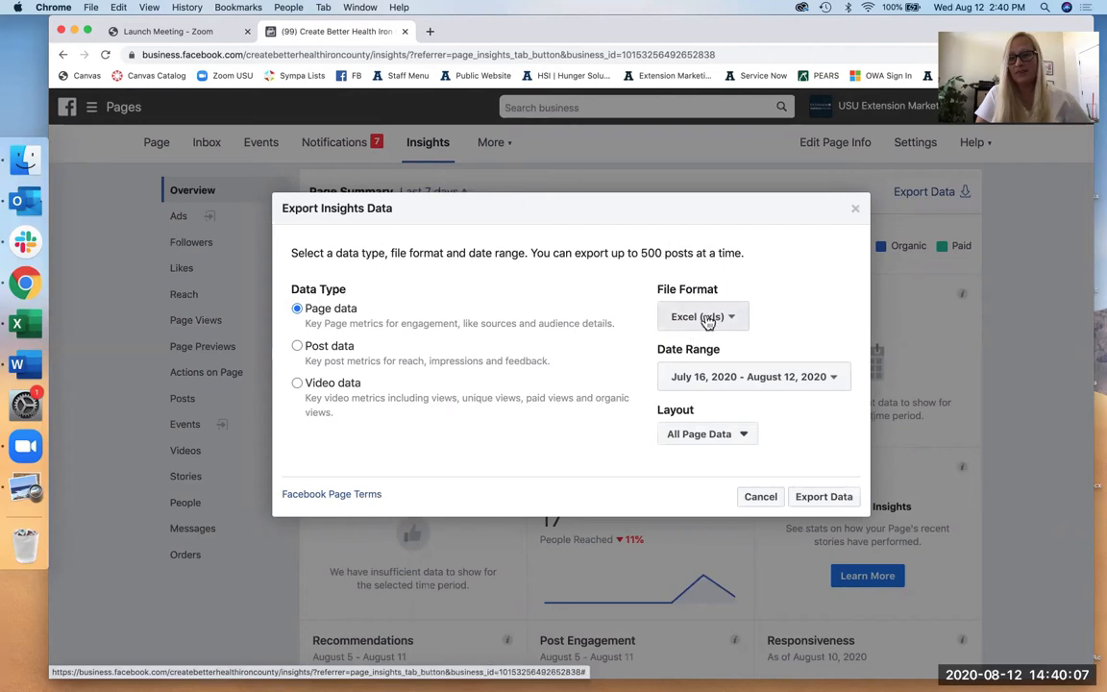
pyautogui.click(762, 381)
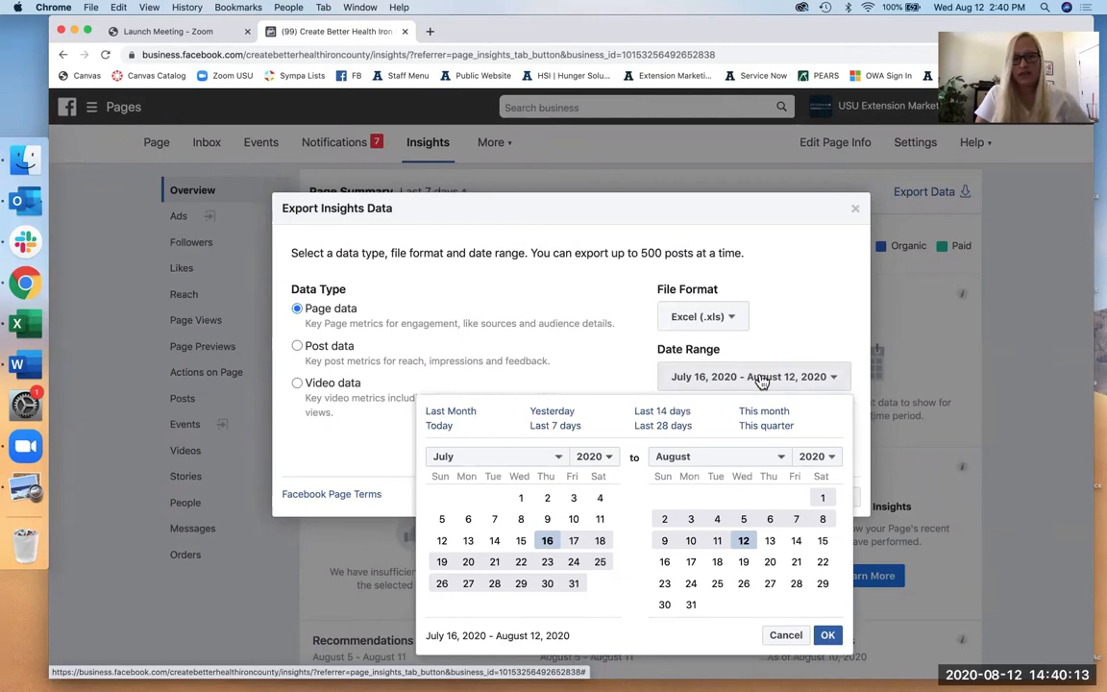
pyautogui.click(557, 460)
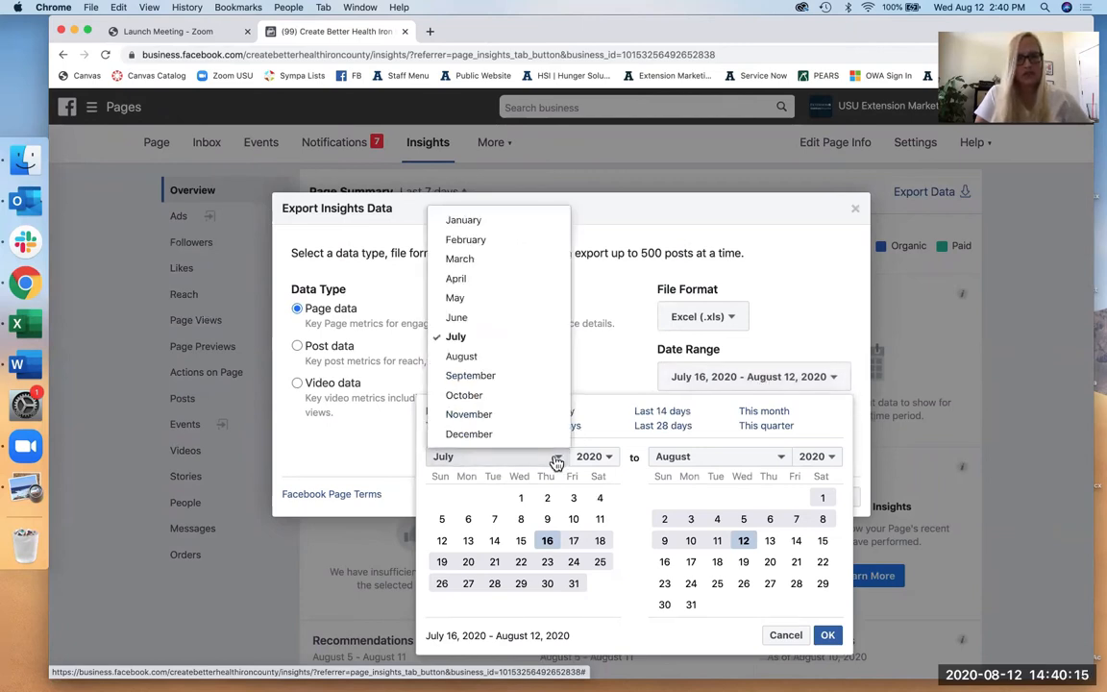
pyautogui.click(492, 305)
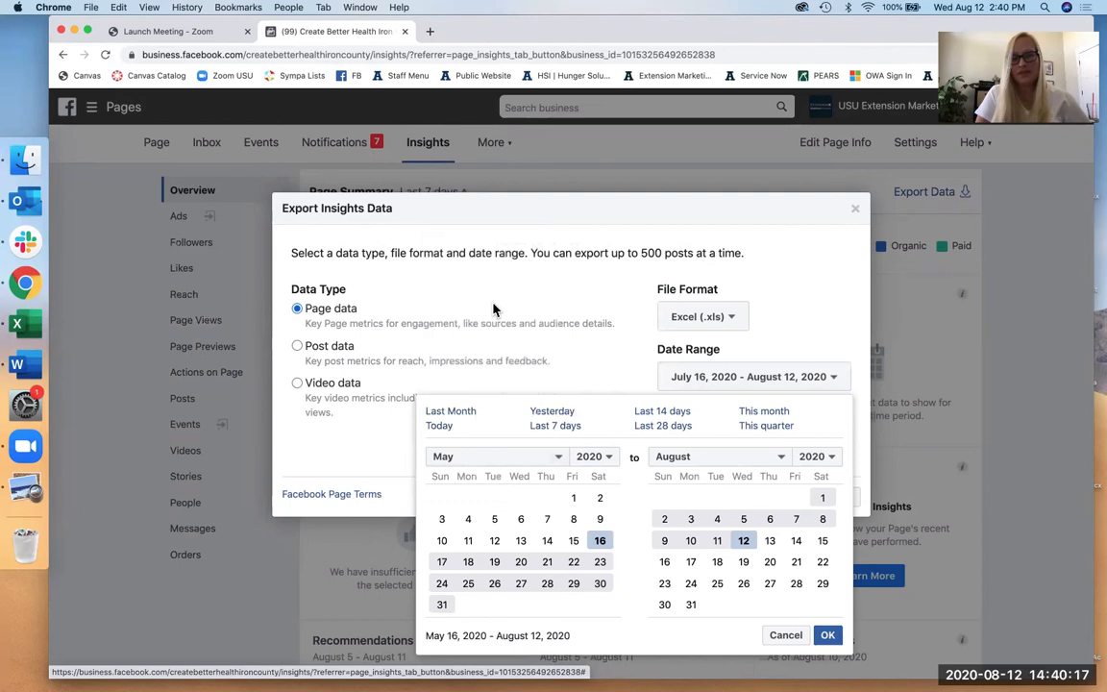
pyautogui.click(697, 457)
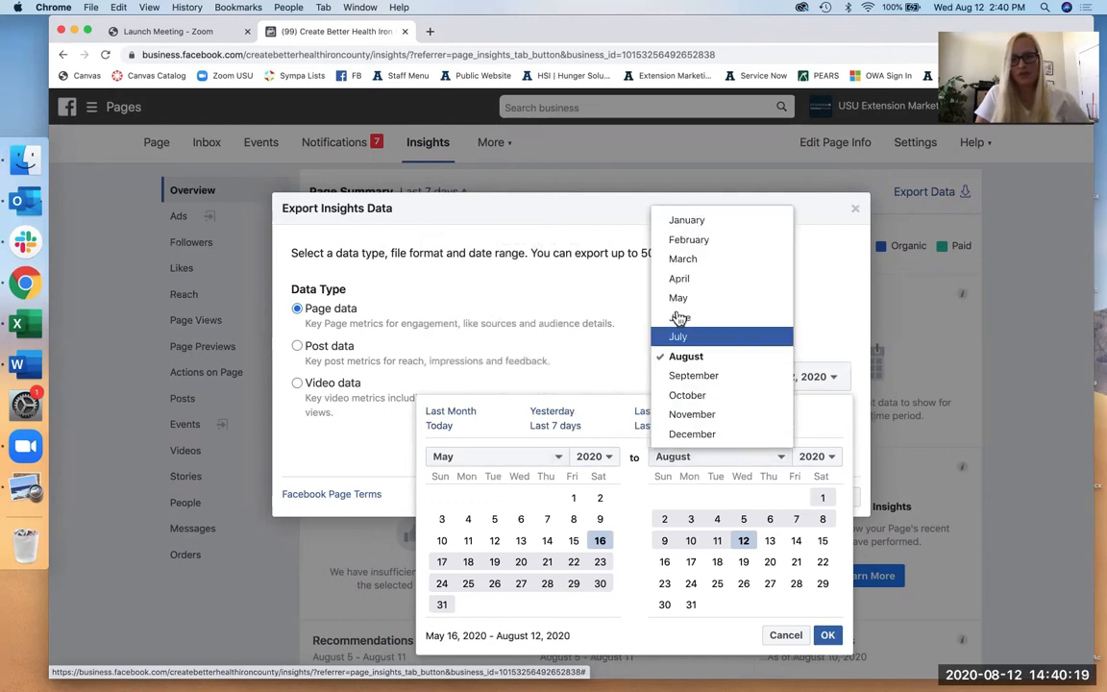
pyautogui.click(675, 295)
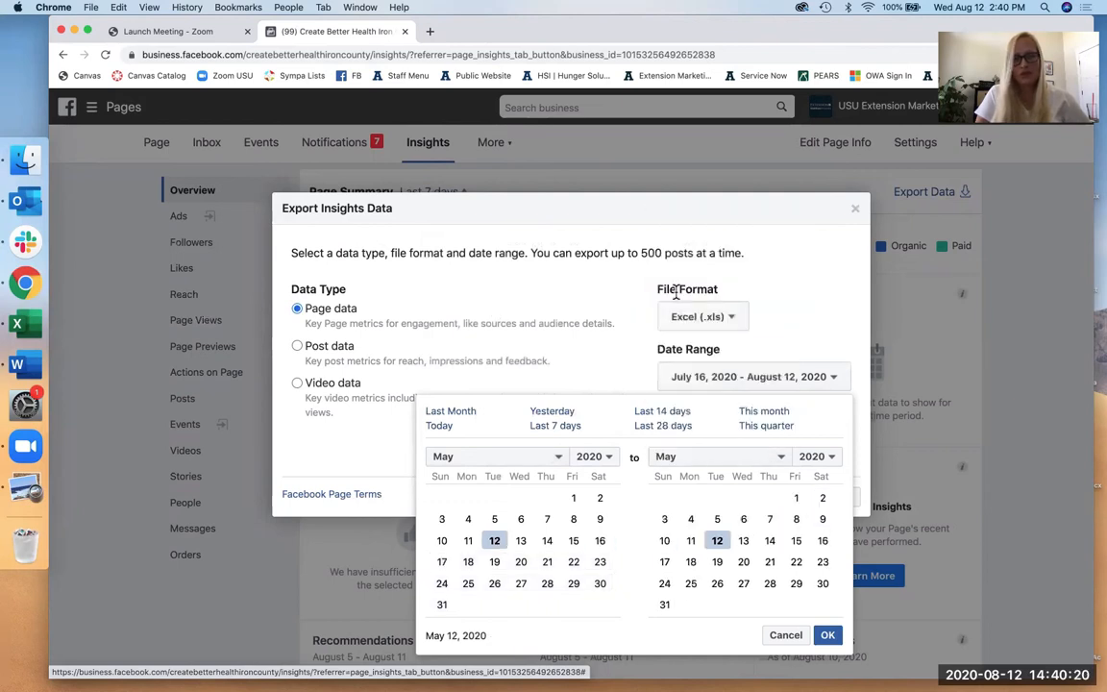
pyautogui.click(575, 498)
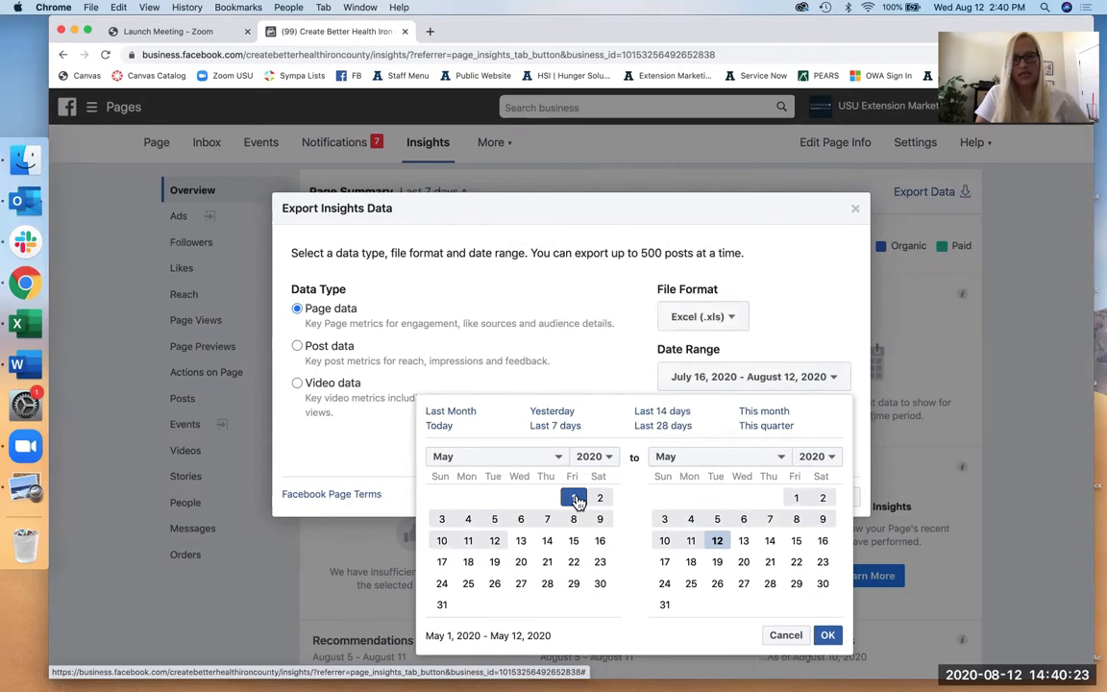
pyautogui.click(665, 606)
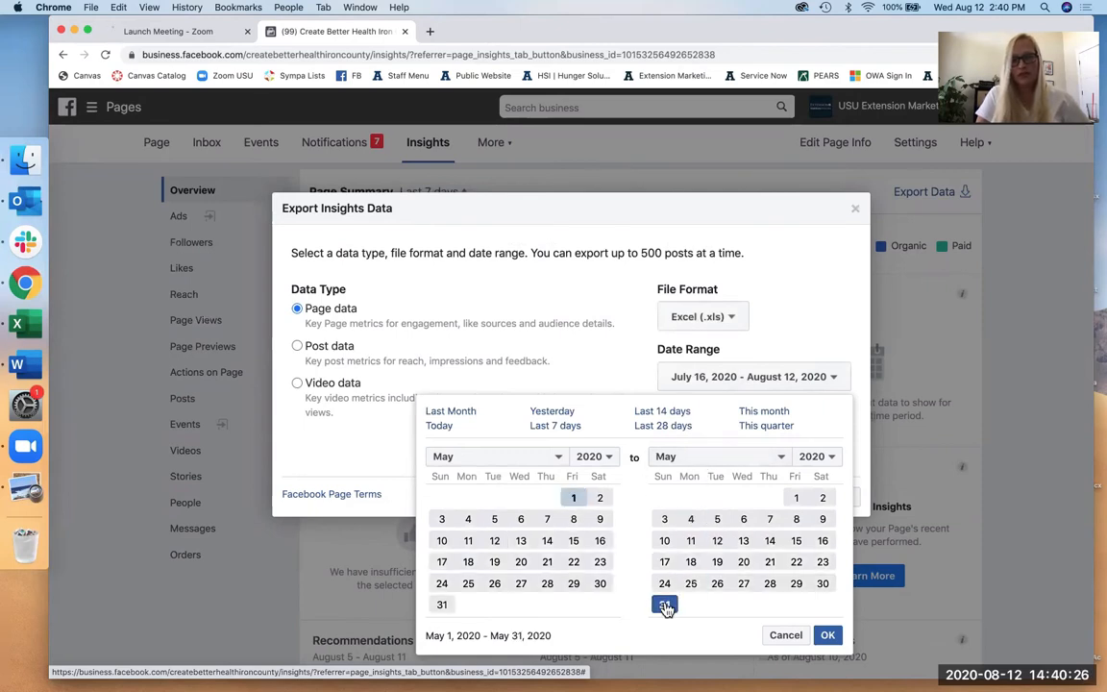
pyautogui.click(827, 635)
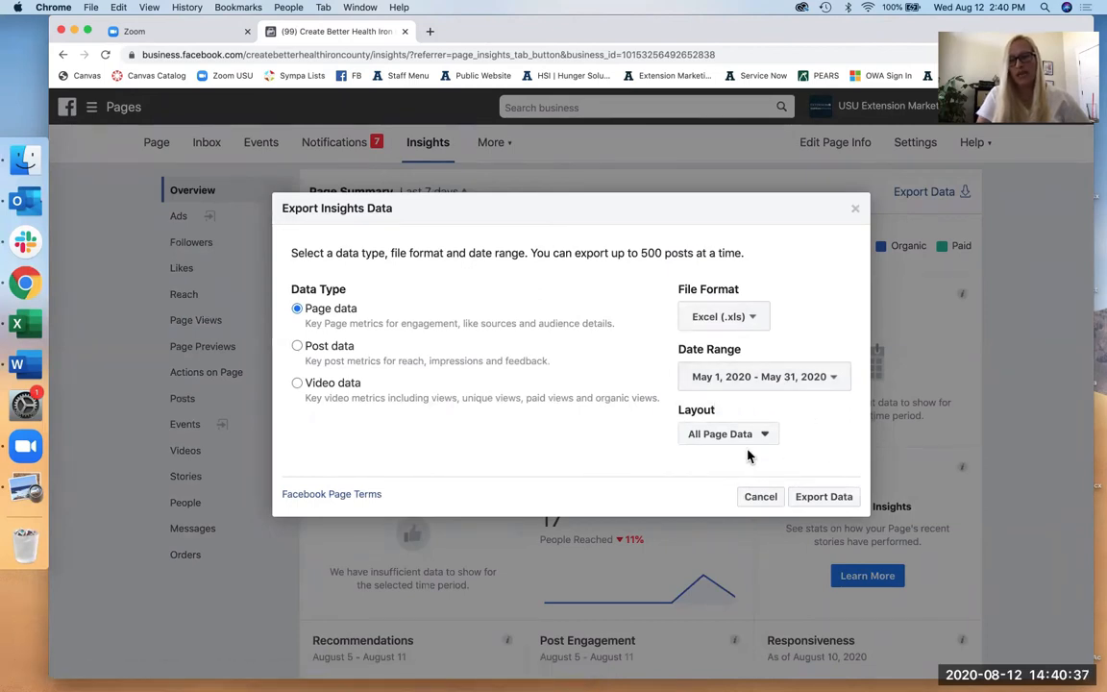
pyautogui.click(824, 497)
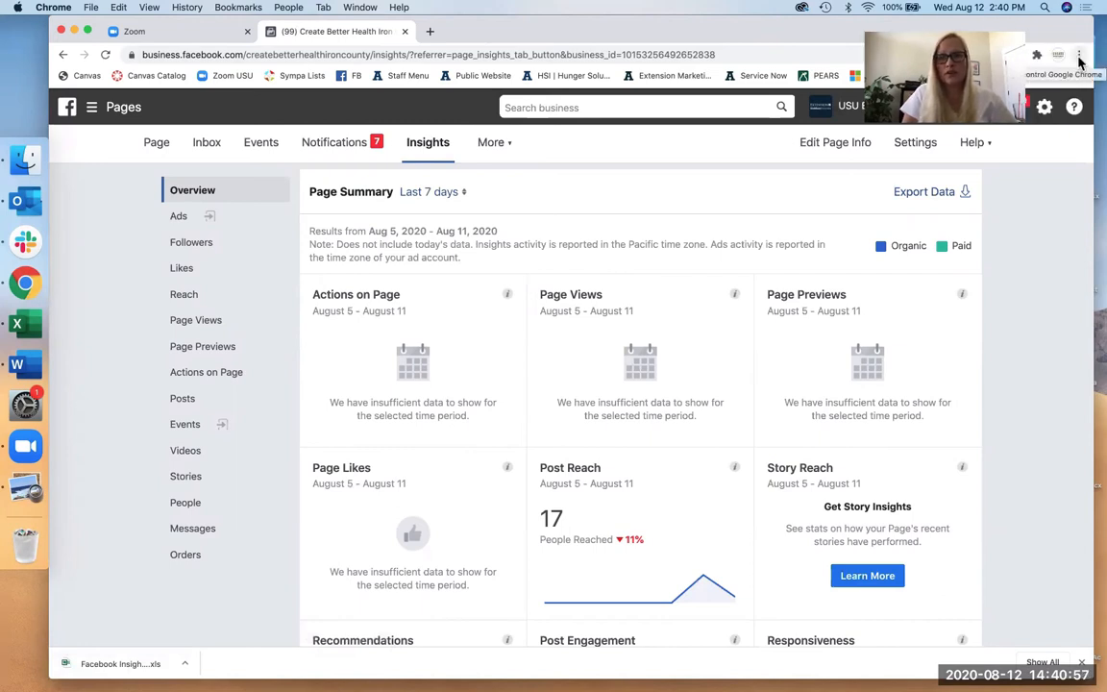
# - View the exported Insights file in the browser's downloads list, and close the list again
pyautogui.click(1079, 57)
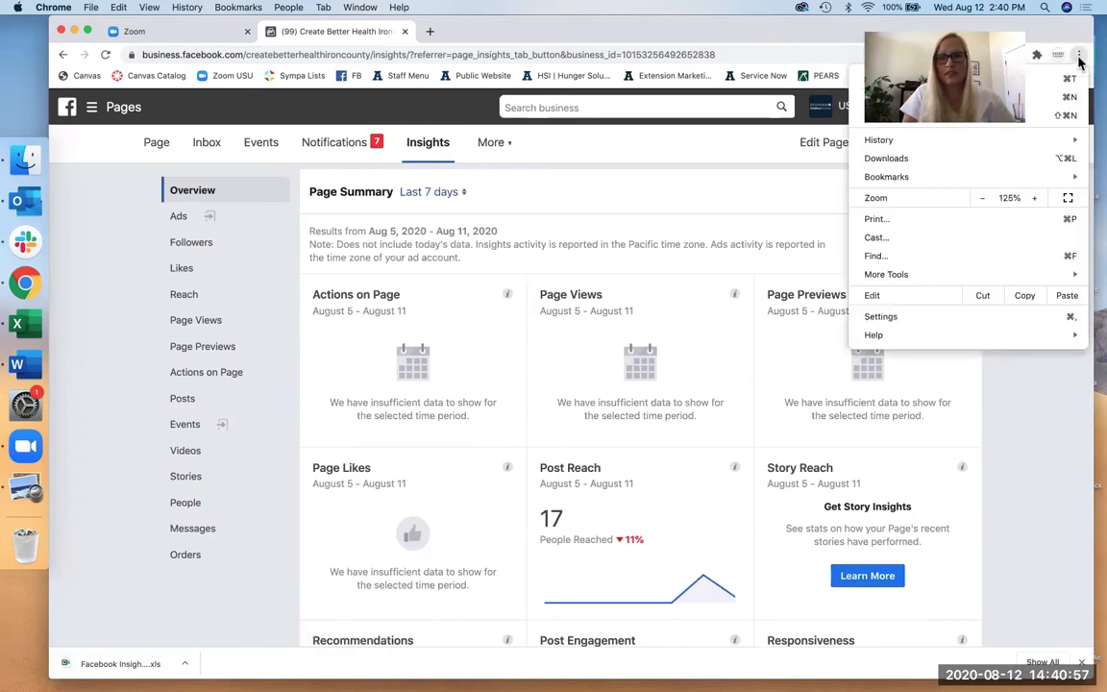
pyautogui.click(917, 159)
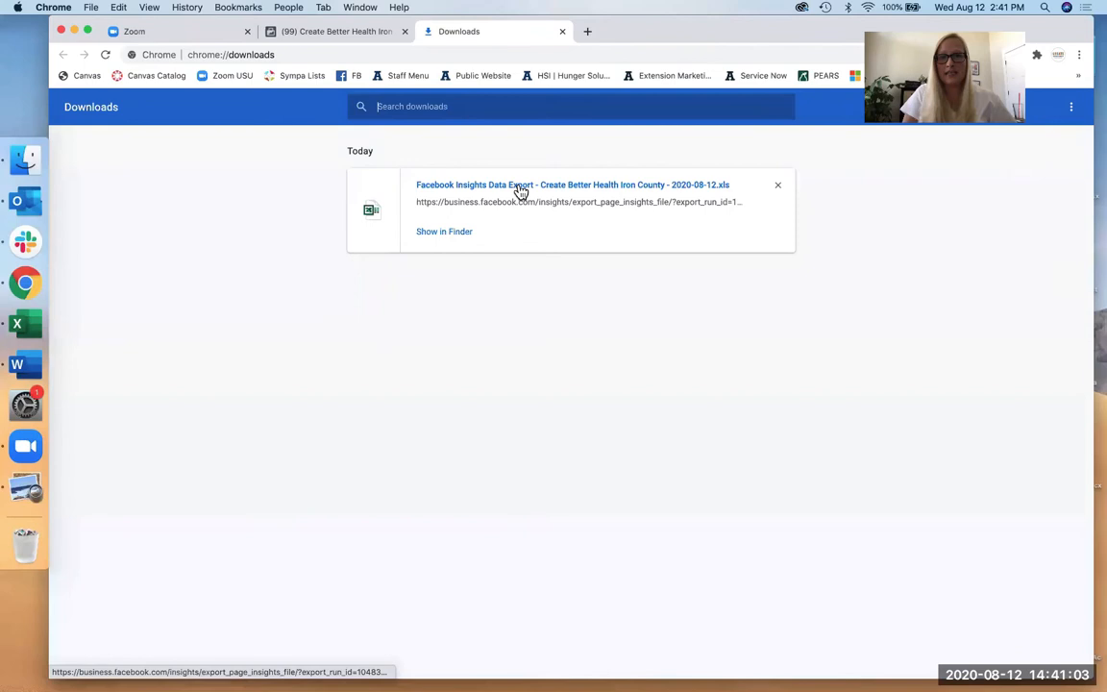
pyautogui.click(562, 32)
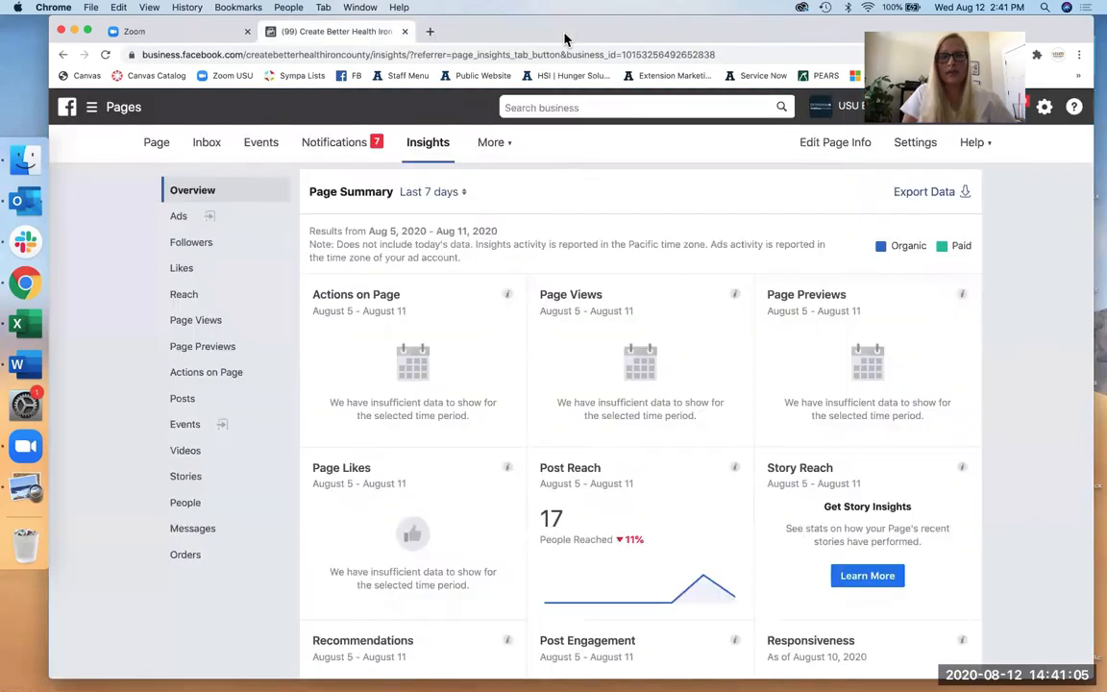
# - Switch to Finder to locate the exported file in the Downloads folder, and close the window again
pyautogui.click(25, 164)
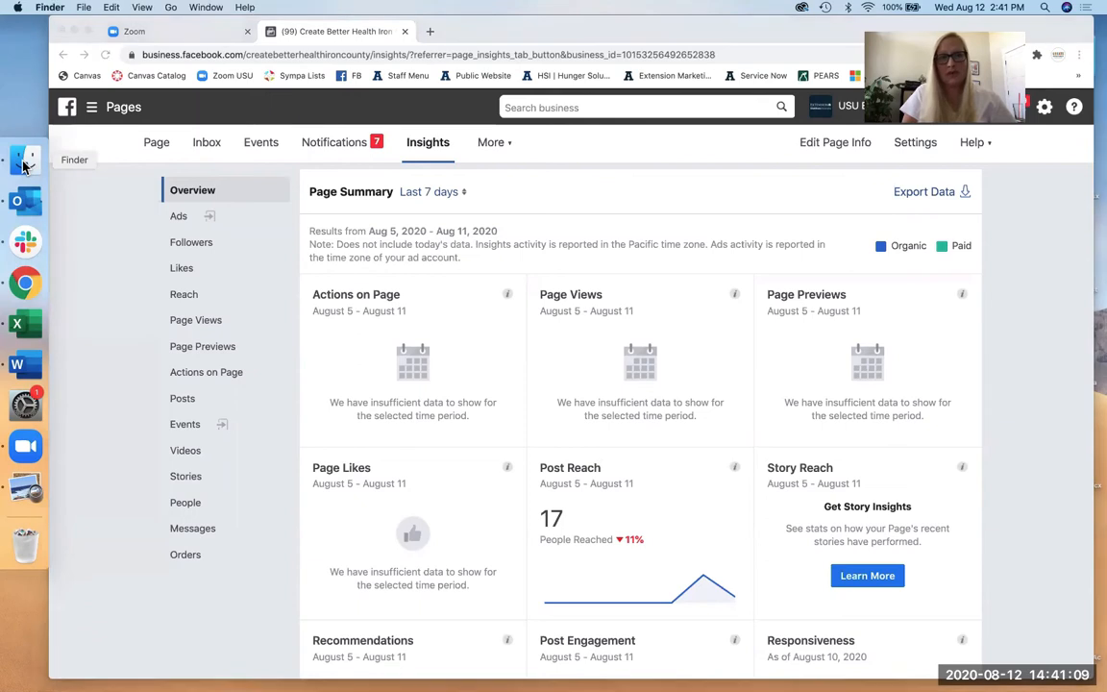
pyautogui.click(213, 146)
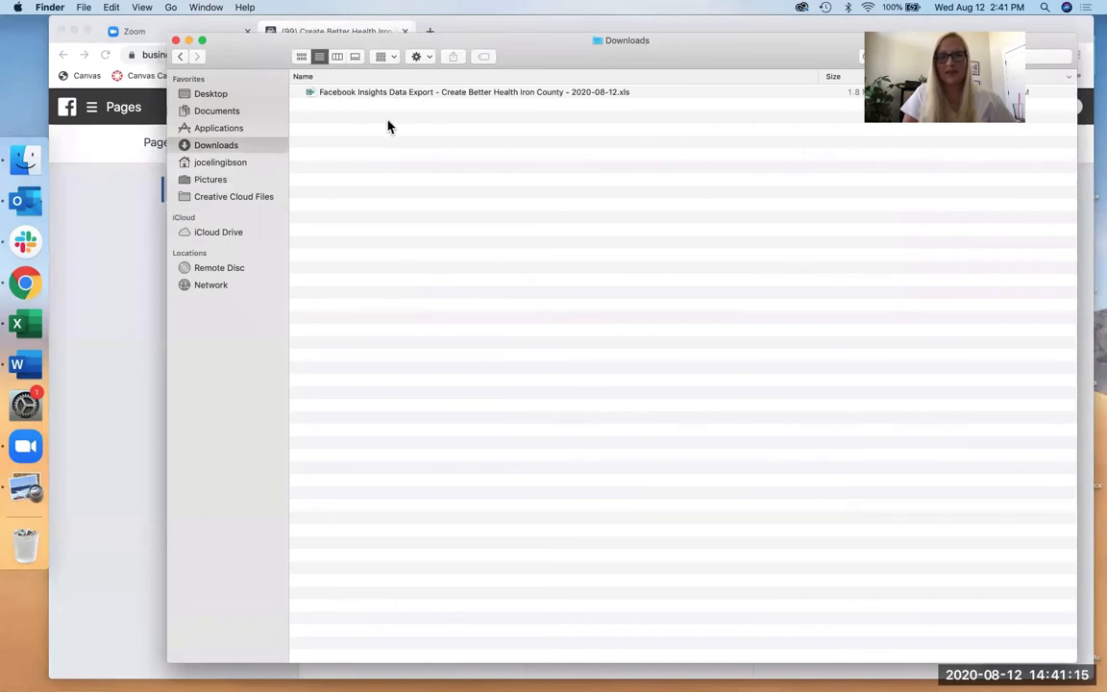
pyautogui.click(175, 42)
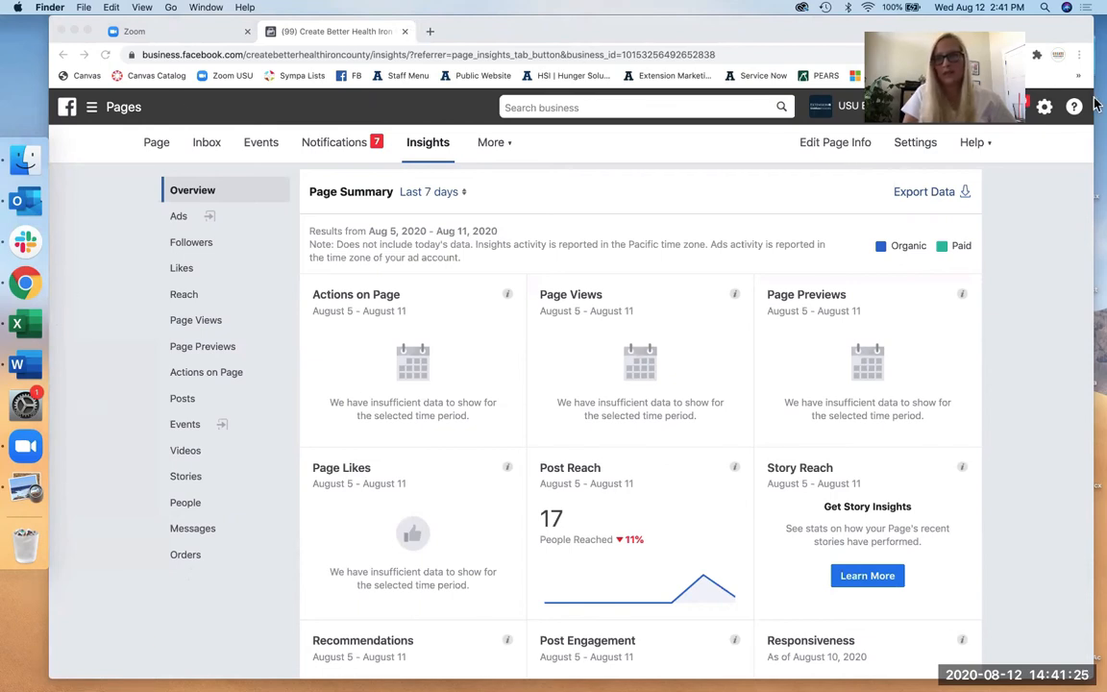
# - Open the exported Facebook Insights file from the browser's downloads list, accepting that its format and extension do not match
pyautogui.click(1078, 54)
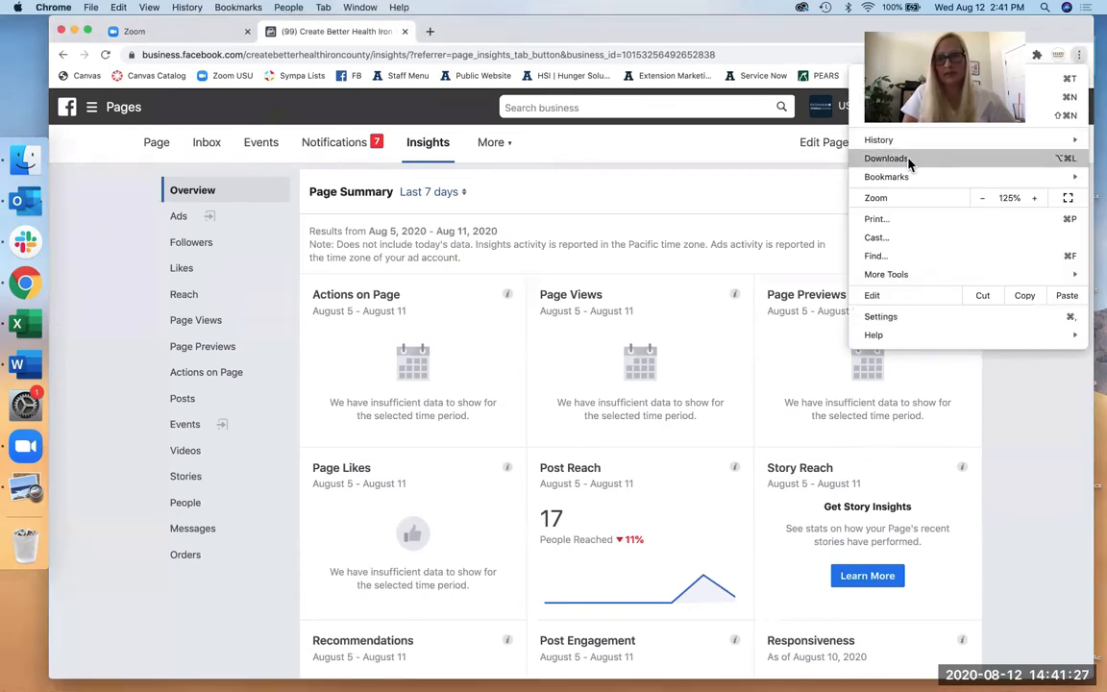
pyautogui.click(908, 164)
pyautogui.click(490, 187)
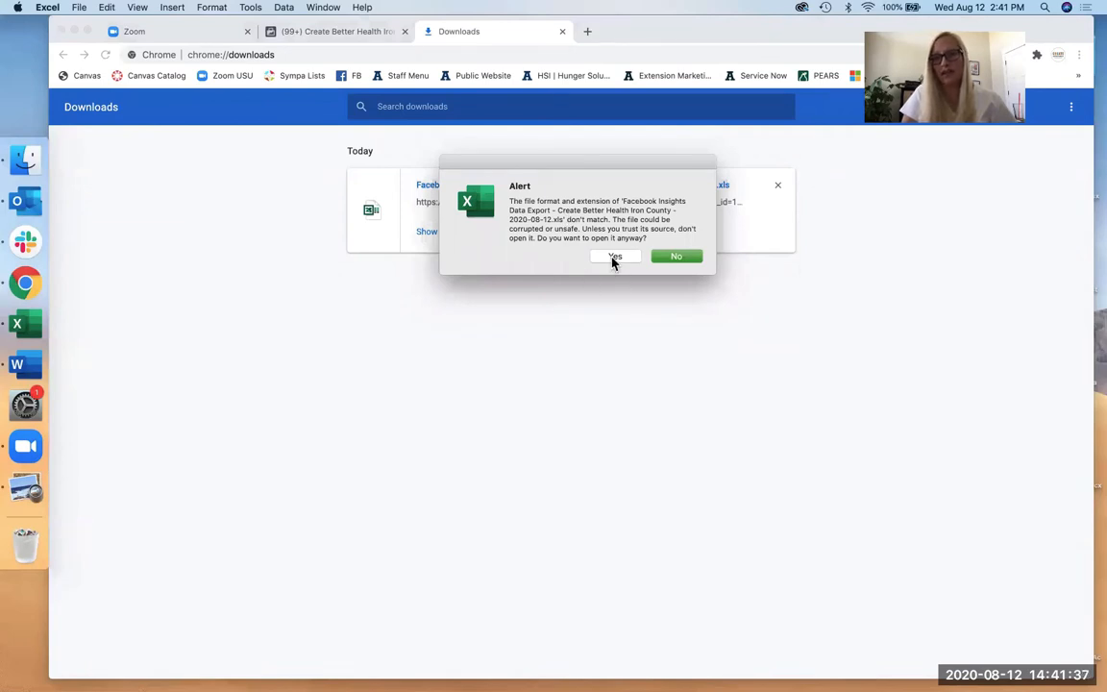
pyautogui.click(614, 258)
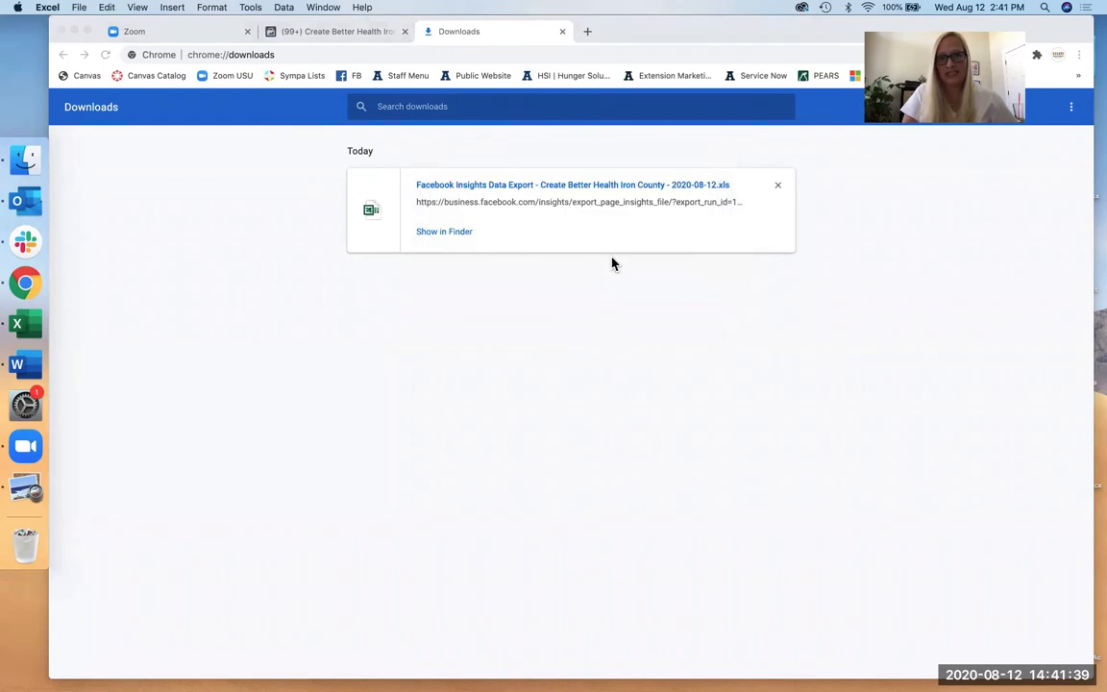
# - Close the downloads page, bring the exported workbook forward in Excel, enlarge its window and zoom the sheet to 120%
pyautogui.click(563, 32)
pyautogui.click(562, 32)
pyautogui.doubleClick(516, 44)
pyautogui.hotkey('ctrl', 'Up')
pyautogui.click(437, 205)
pyautogui.moveTo(456, 66); pyautogui.dragTo(399, 29)
pyautogui.moveTo(956, 596); pyautogui.dragTo(1045, 641)
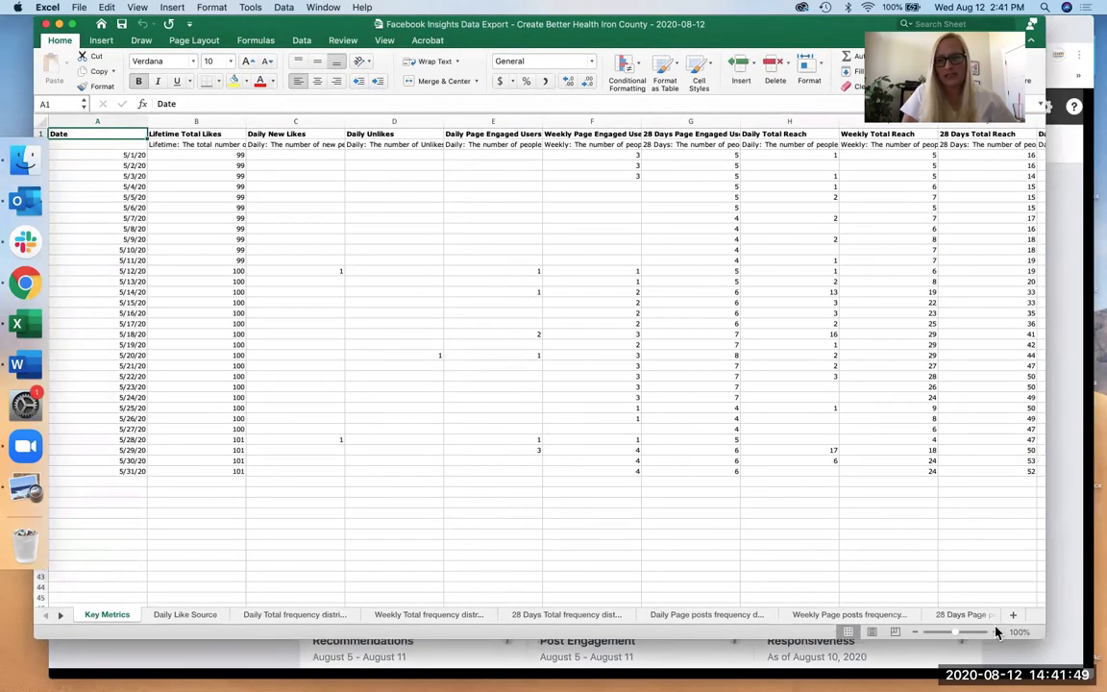
pyautogui.click(996, 632)
pyautogui.click(995, 632)
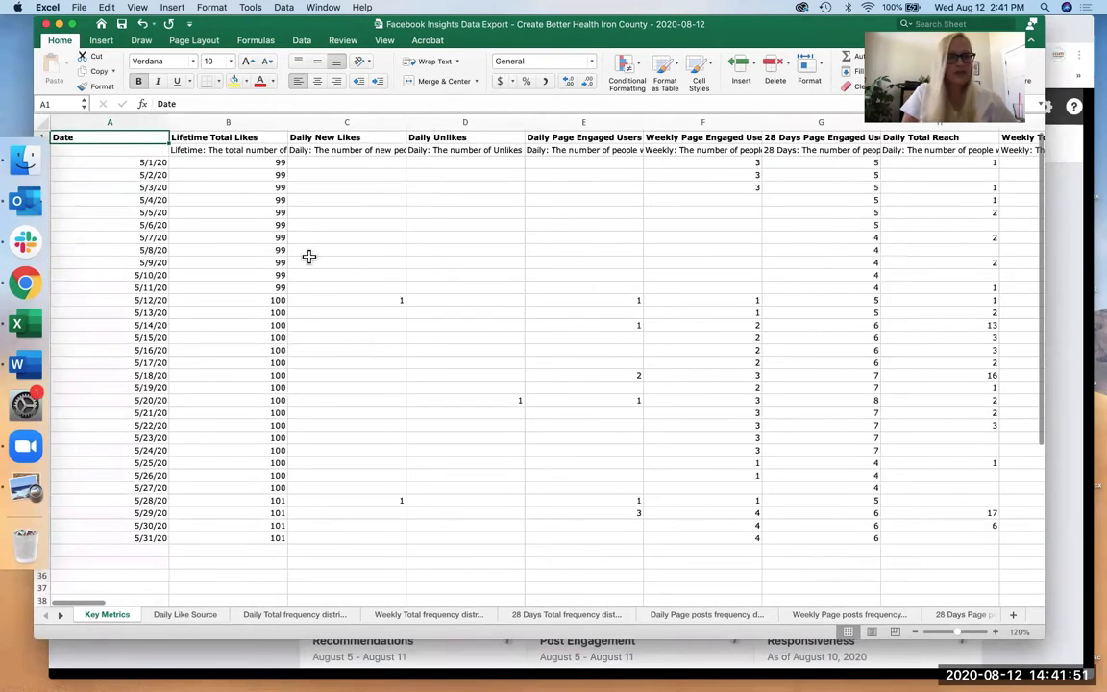
# - Check the range of dates in the Date column by selecting the rows from 5/1/20 to 5/31/20
pyautogui.click(154, 163)
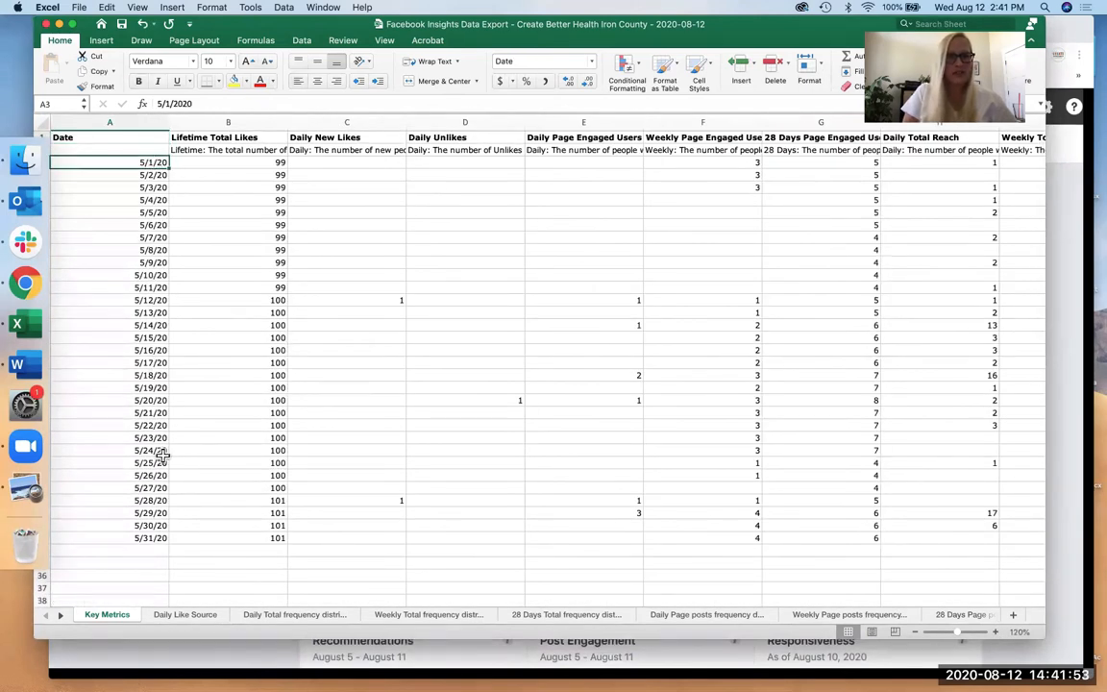
pyautogui.click(153, 538)
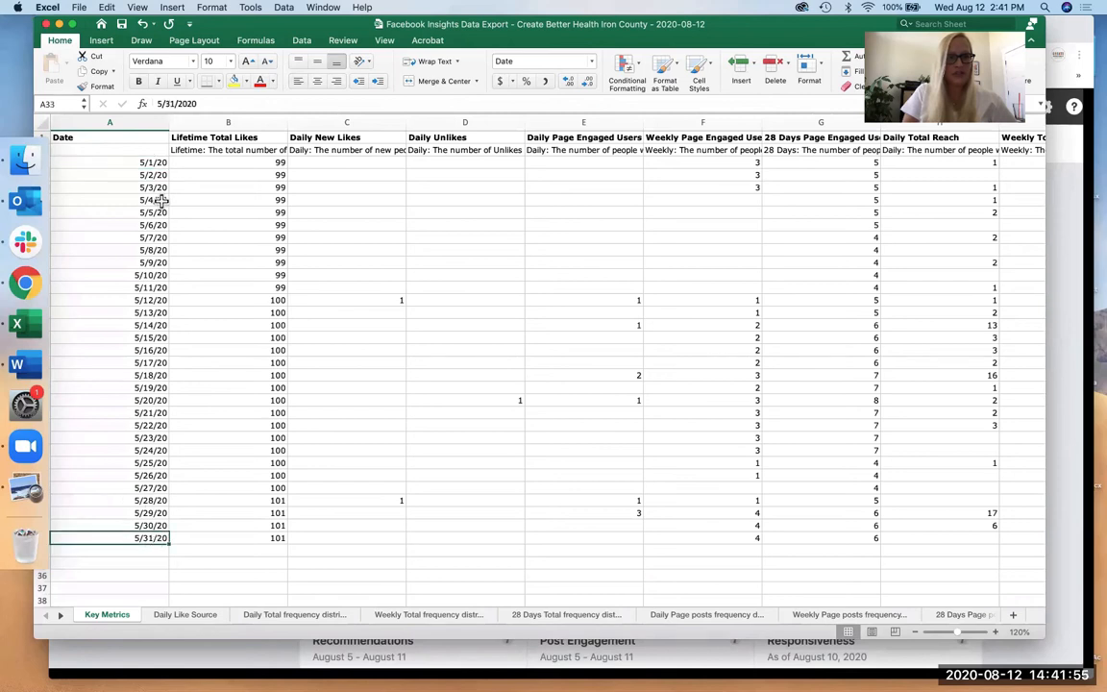
pyautogui.keyDown('shift'); pyautogui.click(153, 163); pyautogui.keyUp('shift')
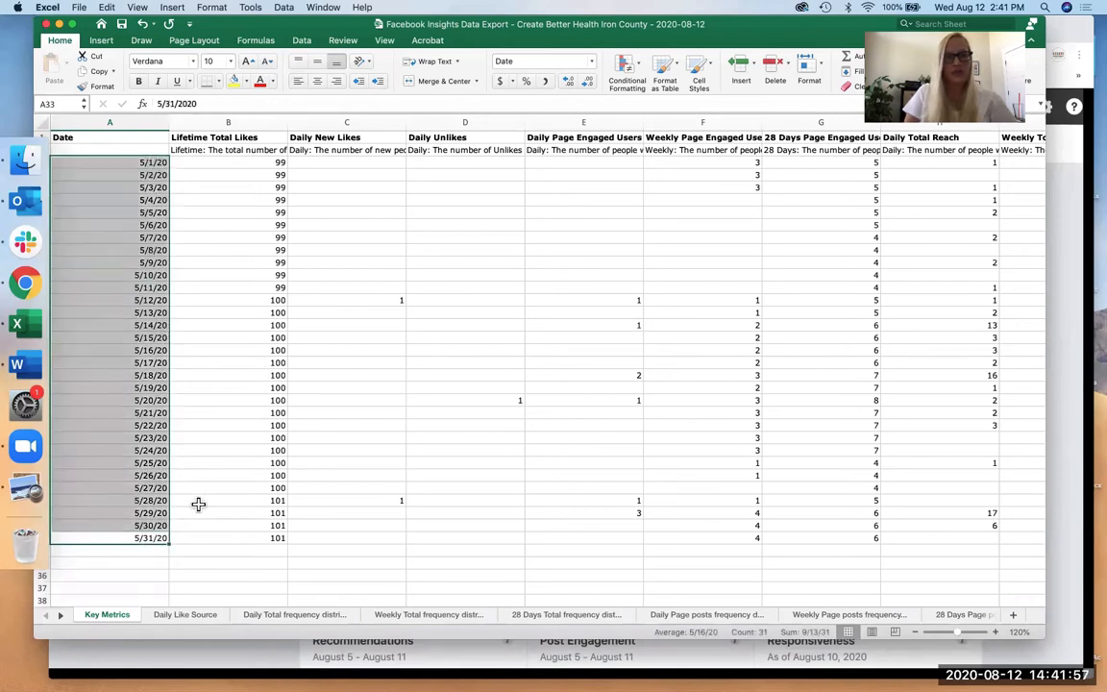
# - Look through the metric descriptions in row 2 to find the Daily Total Impressions column and read its description
pyautogui.click(212, 150)
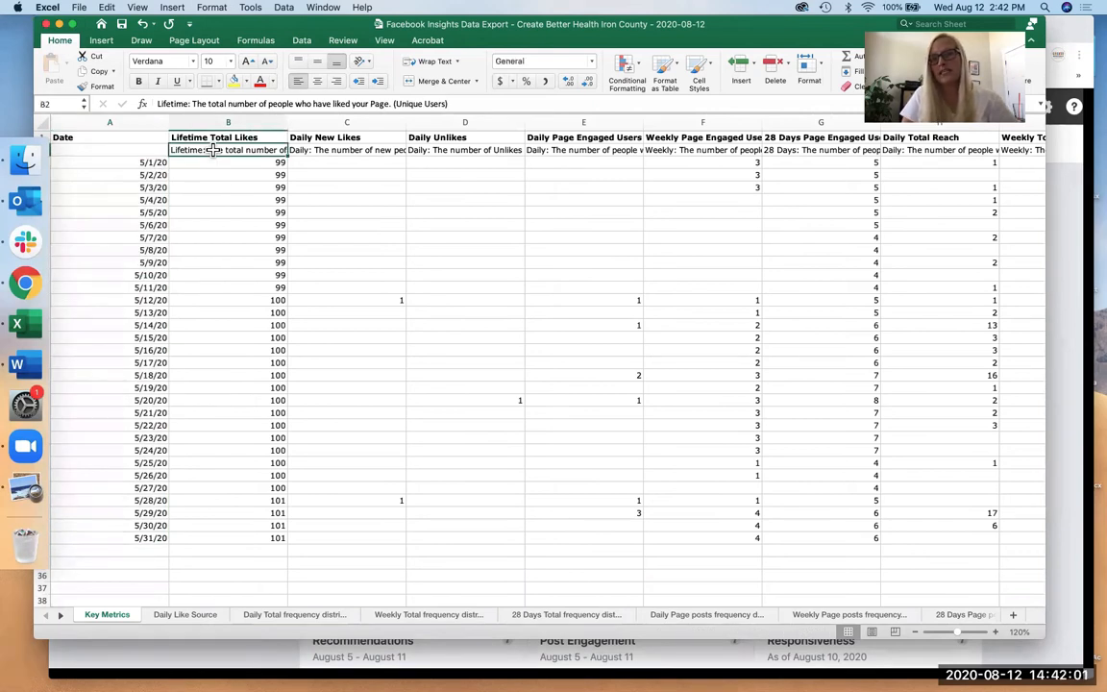
pyautogui.press('Right')
pyautogui.press('Right')
pyautogui.press('Right')
pyautogui.press('Right')
pyautogui.press('Right')
pyautogui.press('Right')
pyautogui.press('Right')
pyautogui.press('Right')
pyautogui.press('Right')
pyautogui.press('Right')
pyautogui.press('Right')
pyautogui.press('Right')
pyautogui.press('Right')
pyautogui.press('Right')
pyautogui.press('Right')
pyautogui.press('Right')
pyautogui.press('Right')
pyautogui.press('Right')
pyautogui.press('Right')
pyautogui.press('Right')
pyautogui.press('Right')
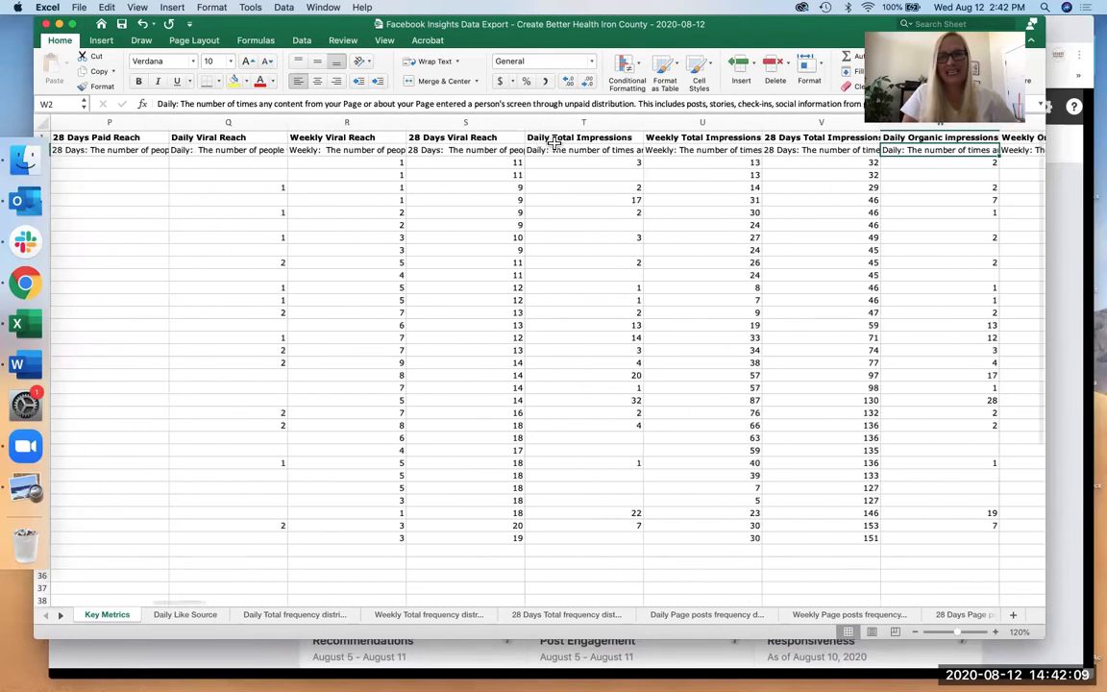
pyautogui.click(555, 136)
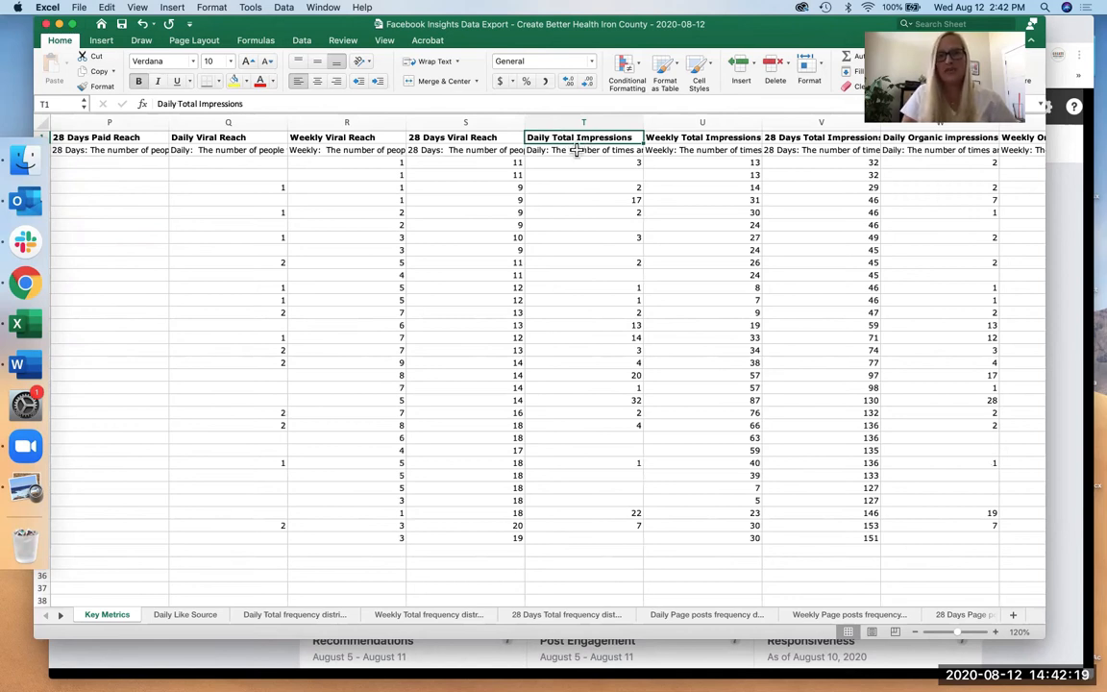
pyautogui.click(575, 150)
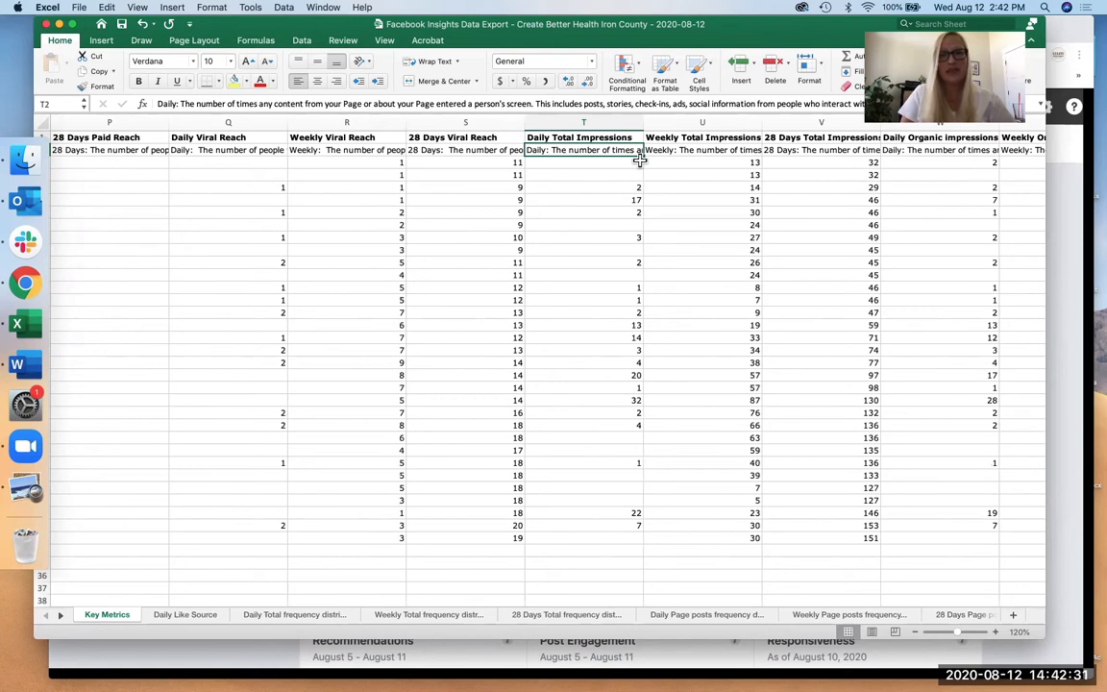
# - Total the Daily Total Impressions values in T3:T33 with AutoSum in the cell below them, T34
pyautogui.click(610, 164)
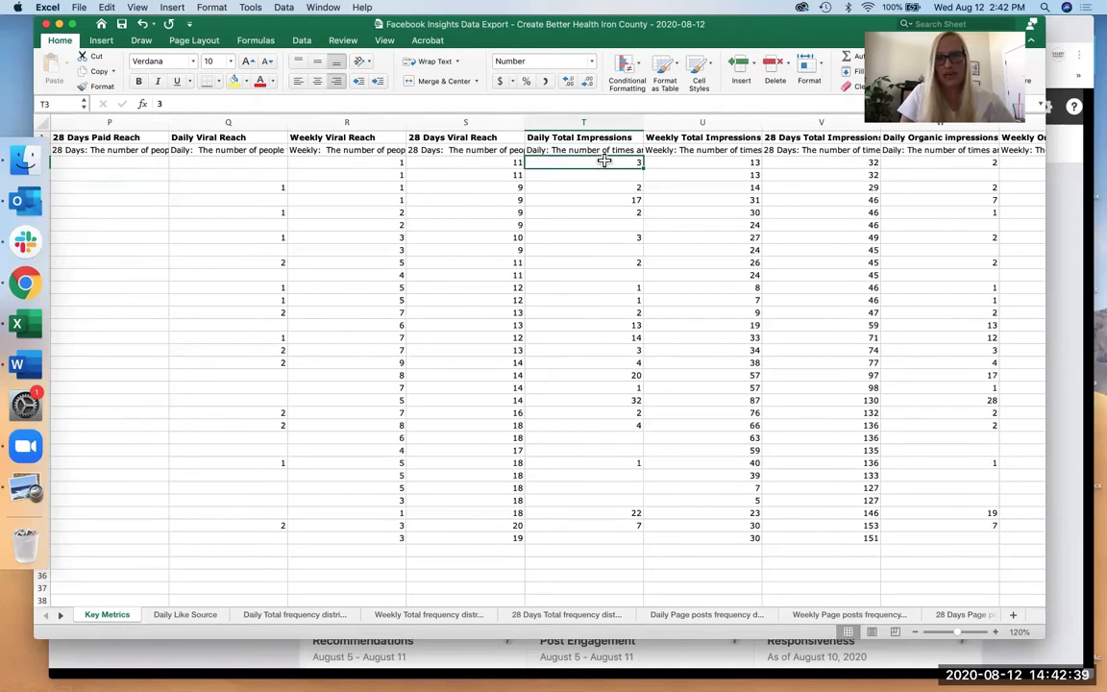
pyautogui.keyDown('shift'); pyautogui.click(602, 552); pyautogui.keyUp('shift')
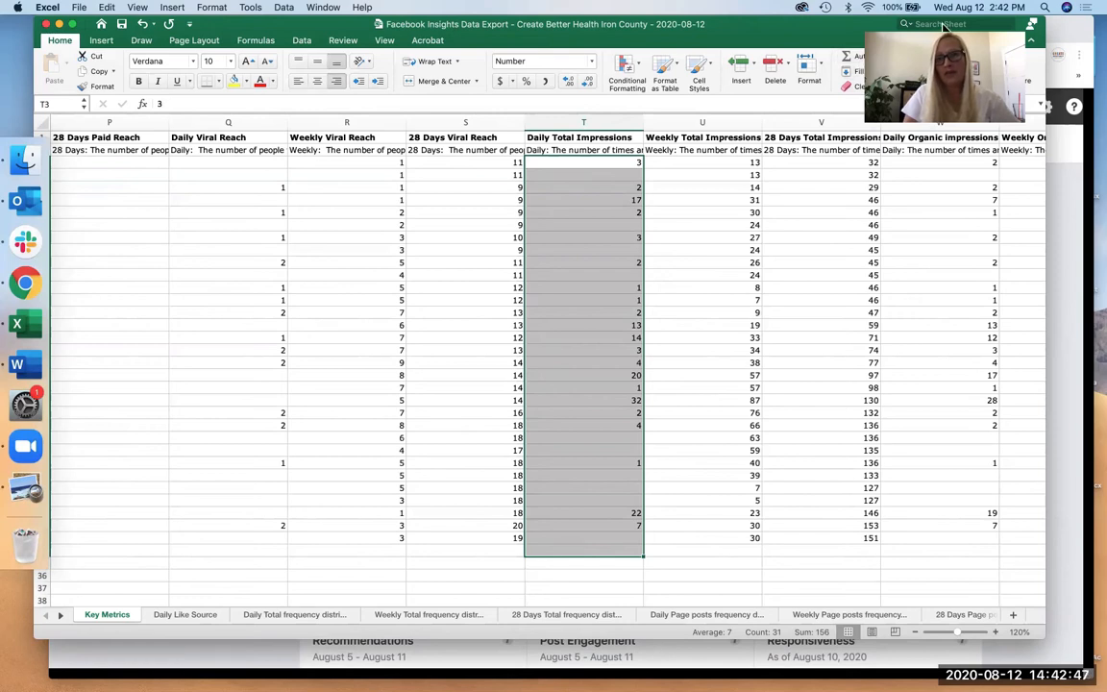
pyautogui.click(863, 57)
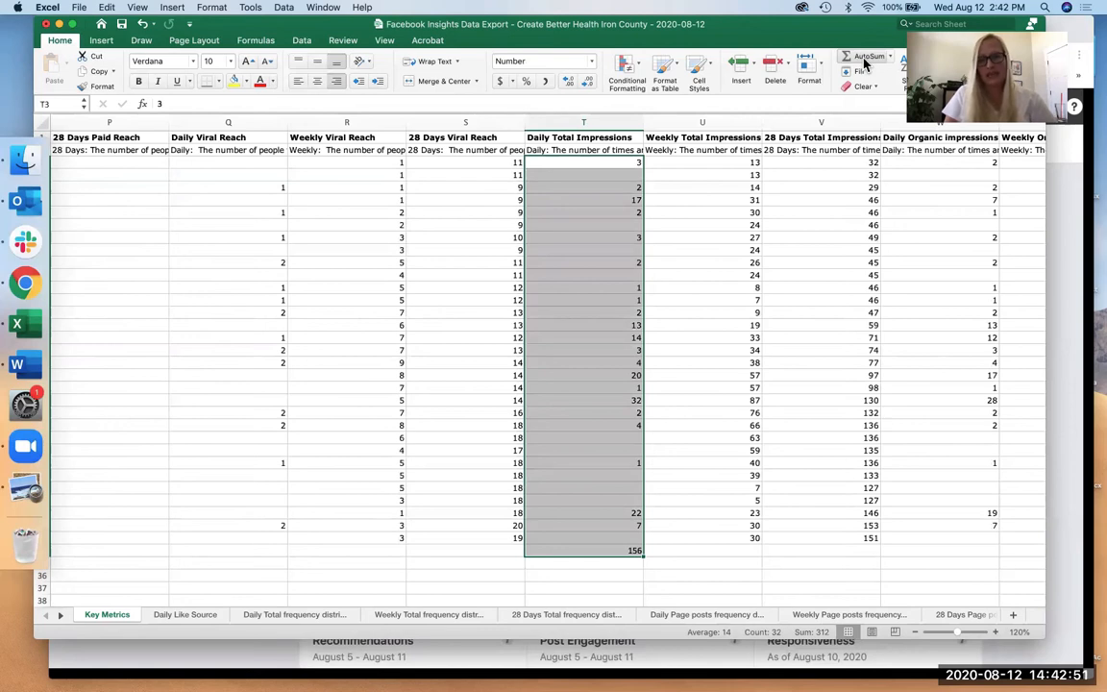
# - Format the Daily Total Impressions total in T34 as bold, font size 14, with a yellow fill
pyautogui.click(617, 550)
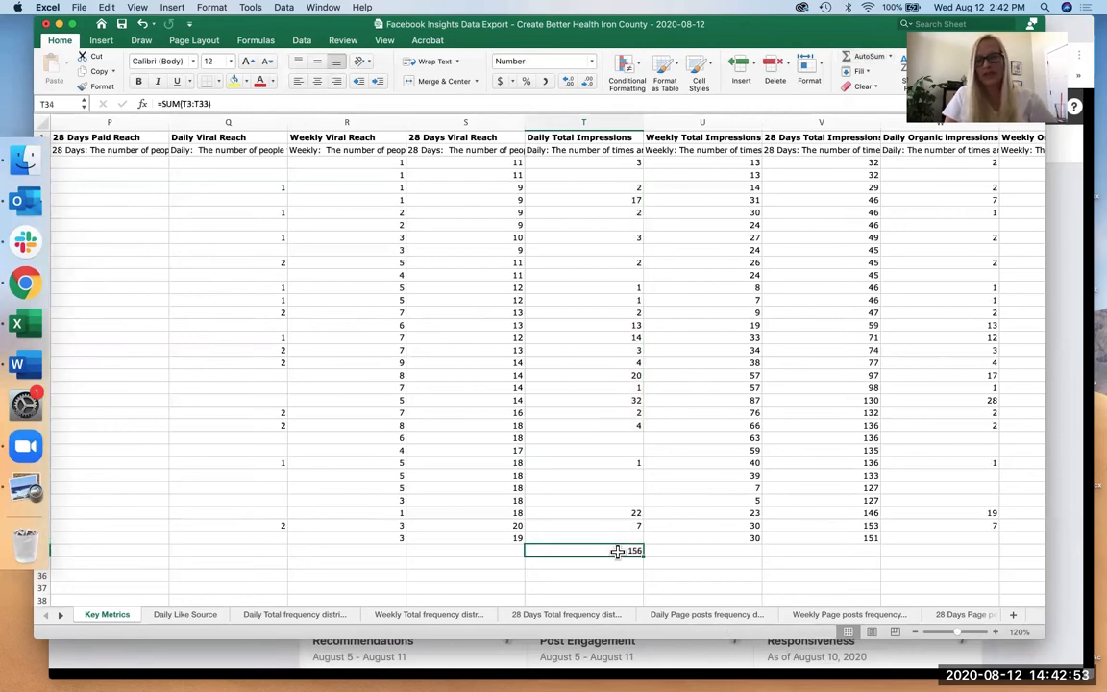
pyautogui.click(140, 81)
pyautogui.click(246, 63)
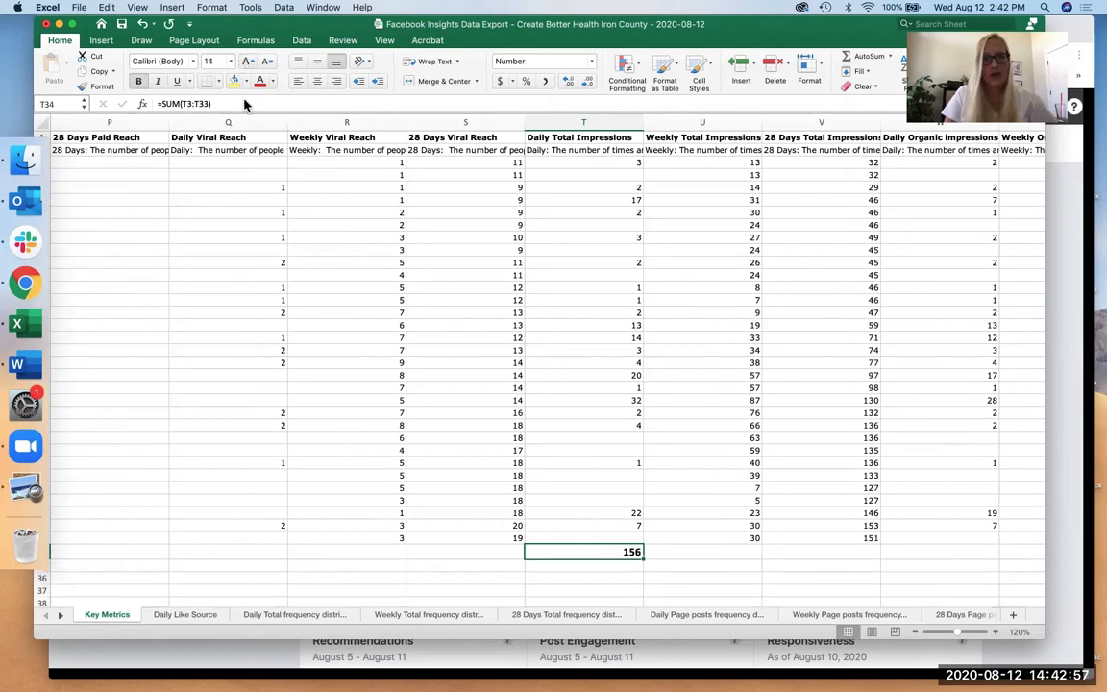
pyautogui.click(236, 83)
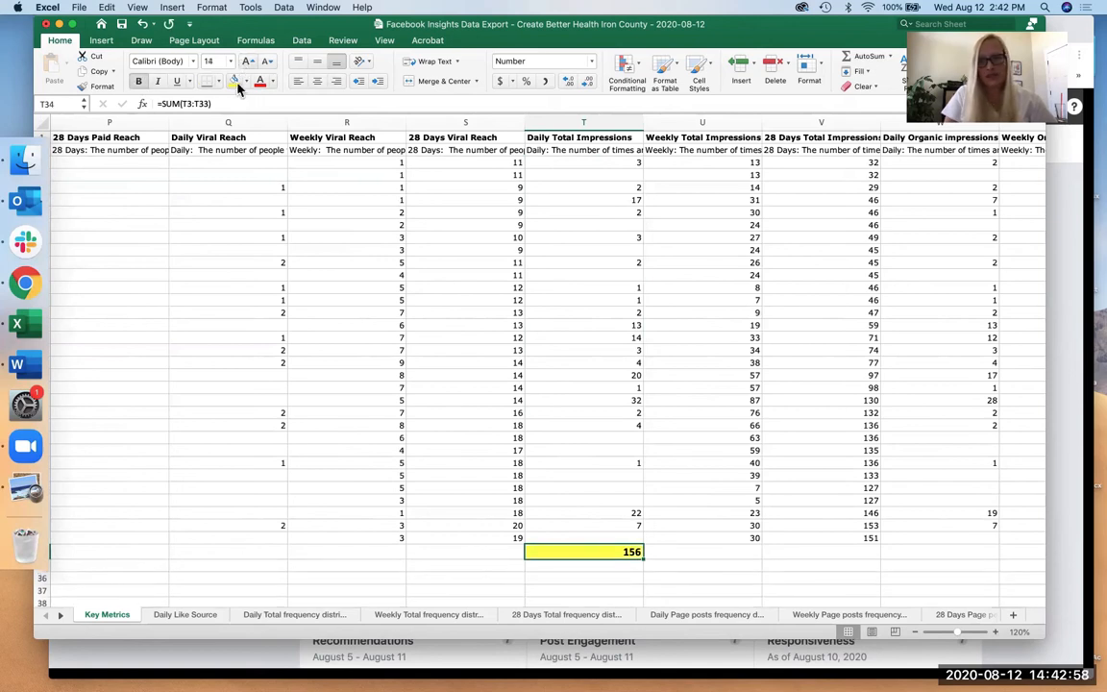
pyautogui.click(445, 577)
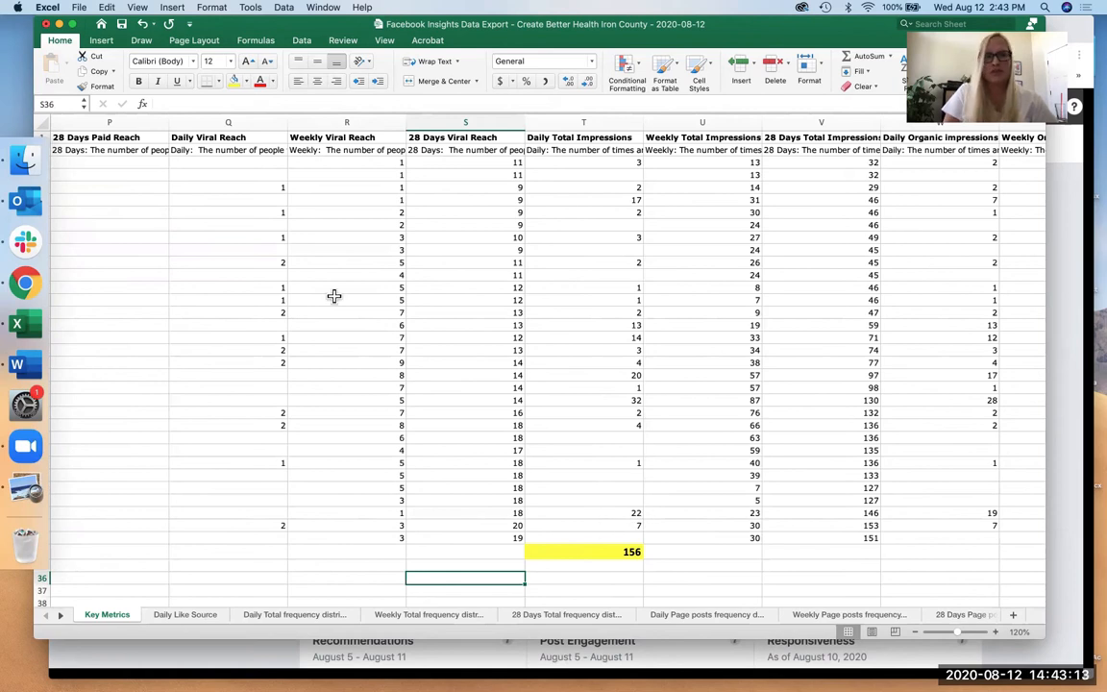
# - Start saving the workbook as a new file and shorten its name to "Facebook Insights May 2020"
pyautogui.click(79, 7)
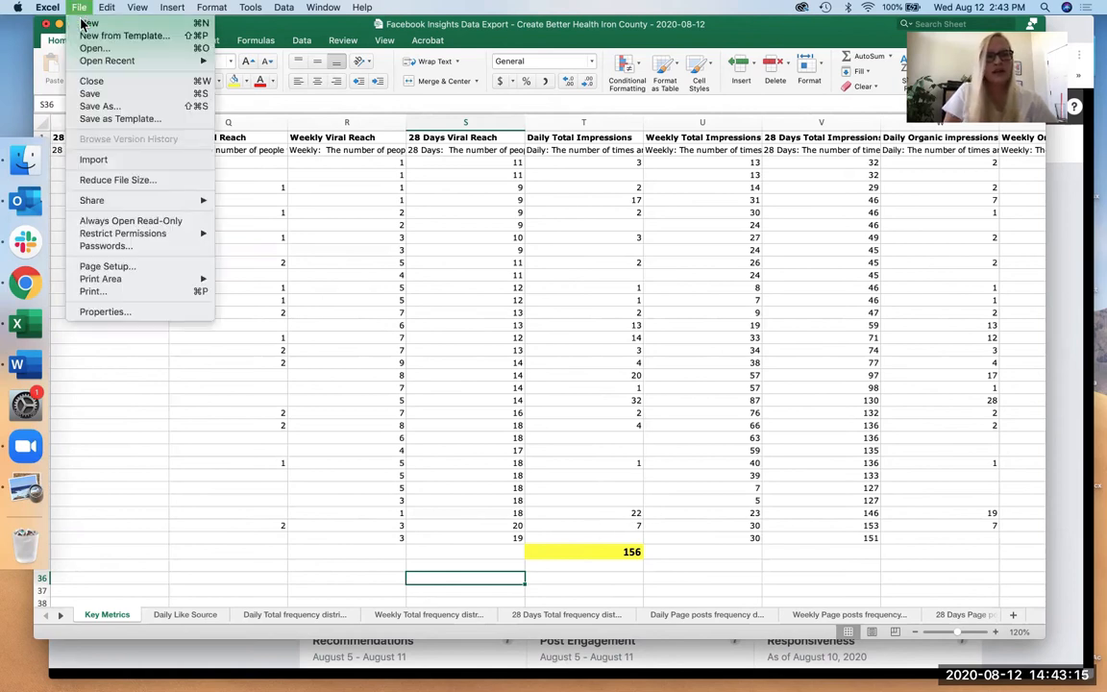
pyautogui.press('super+shift+s')
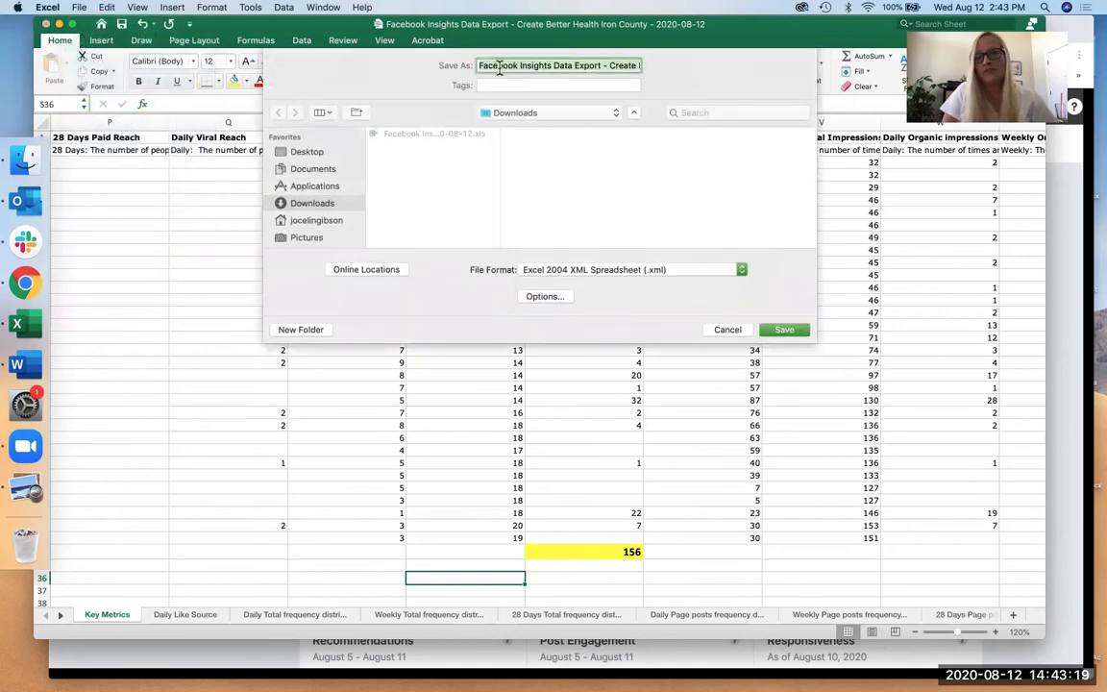
pyautogui.click(553, 65)
pyautogui.press('Delete')
pyautogui.press('Delete')
pyautogui.press('Delete')
pyautogui.press('Delete')
pyautogui.press('Delete')
pyautogui.press('Delete')
pyautogui.press('Delete')
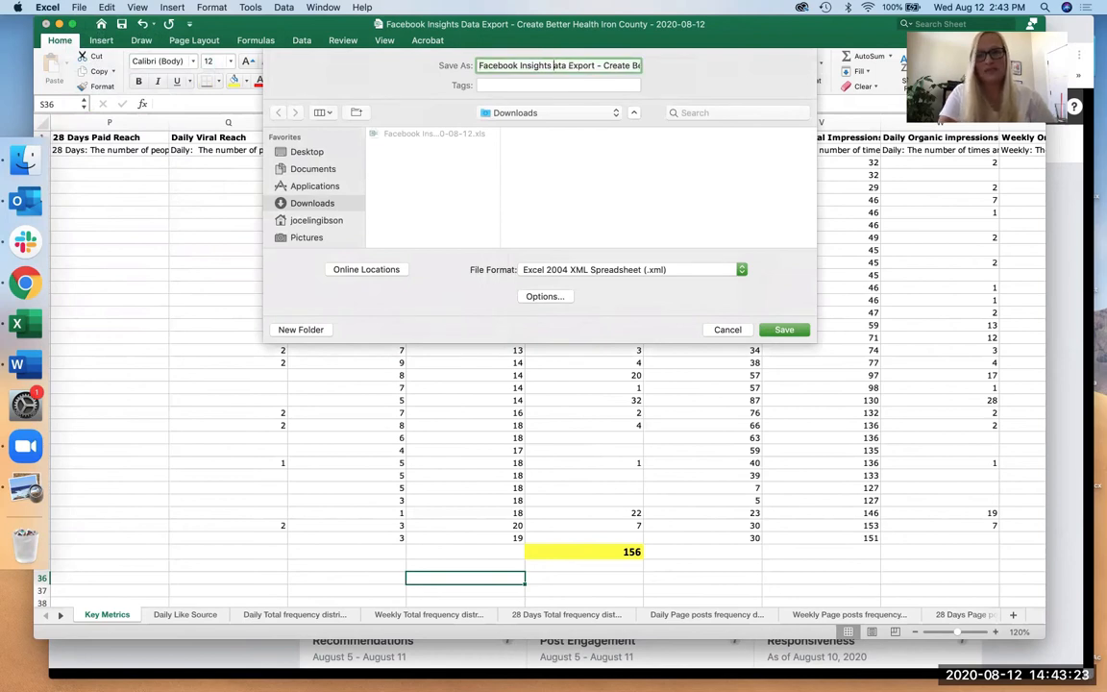
pyautogui.press('Delete')
pyautogui.press('Delete')
pyautogui.press('Delete')
pyautogui.press('Delete')
pyautogui.press('Delete')
pyautogui.press('Delete')
pyautogui.press('Delete')
pyautogui.press('Delete')
pyautogui.press('Delete')
pyautogui.press('Delete')
pyautogui.press('Delete')
pyautogui.press('Delete')
pyautogui.press('Delete')
pyautogui.press('Delete')
pyautogui.press('Delete')
pyautogui.press('Delete')
pyautogui.press('Delete')
pyautogui.press('Delete')
pyautogui.press('Delete')
pyautogui.press('Delete')
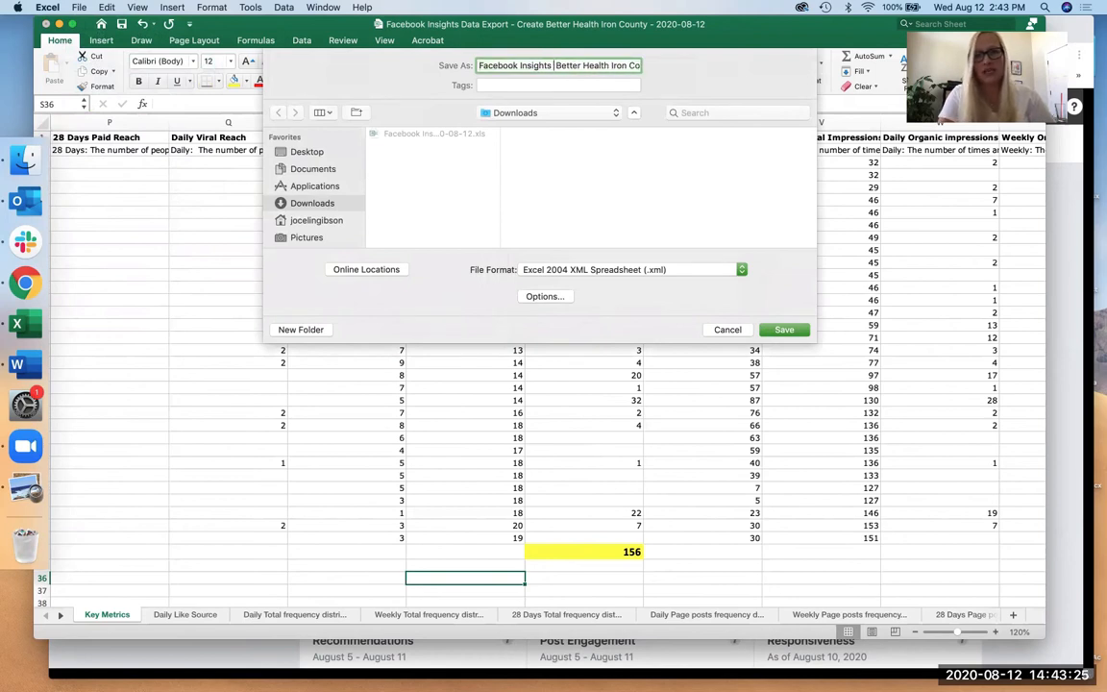
pyautogui.press('Delete')
pyautogui.press('Delete')
pyautogui.press('Delete')
pyautogui.press('Delete')
pyautogui.press('Delete')
pyautogui.press('Delete')
pyautogui.press('Delete')
pyautogui.press('Delete')
pyautogui.press('Delete')
pyautogui.press('Delete')
pyautogui.press('Delete')
pyautogui.press('Delete')
pyautogui.press('Delete')
pyautogui.press('Delete')
pyautogui.press('Delete')
pyautogui.press('Delete')
pyautogui.press('Delete')
pyautogui.press('Delete')
pyautogui.press('Delete')
pyautogui.press('Delete')
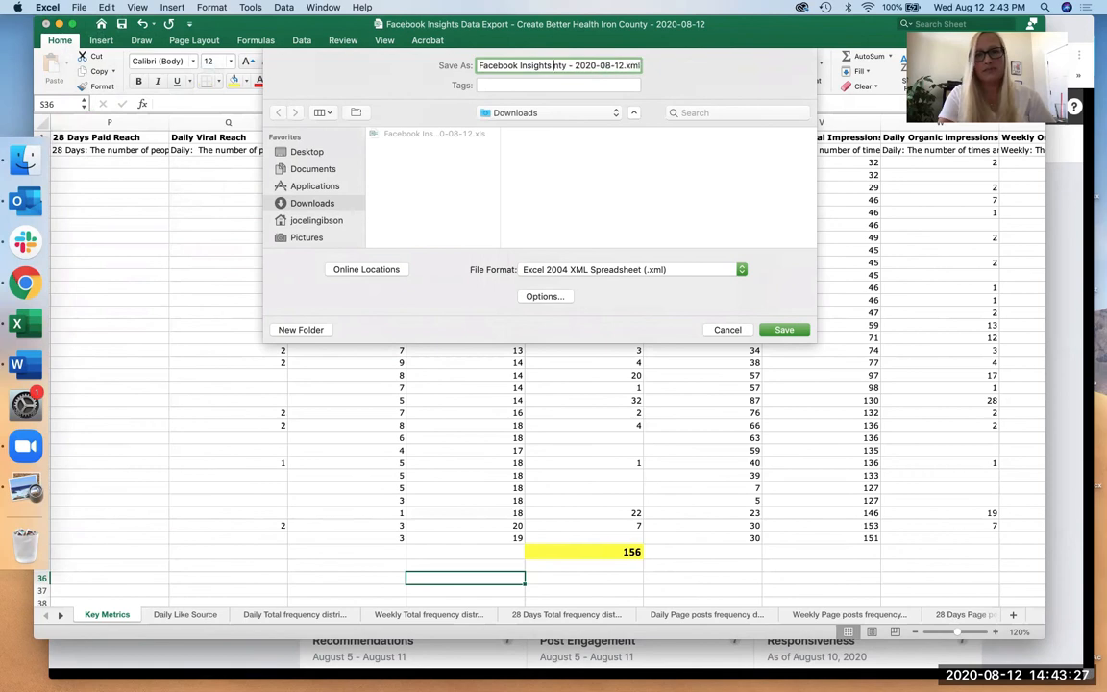
pyautogui.press('Delete')
pyautogui.press('Delete')
pyautogui.press('Delete')
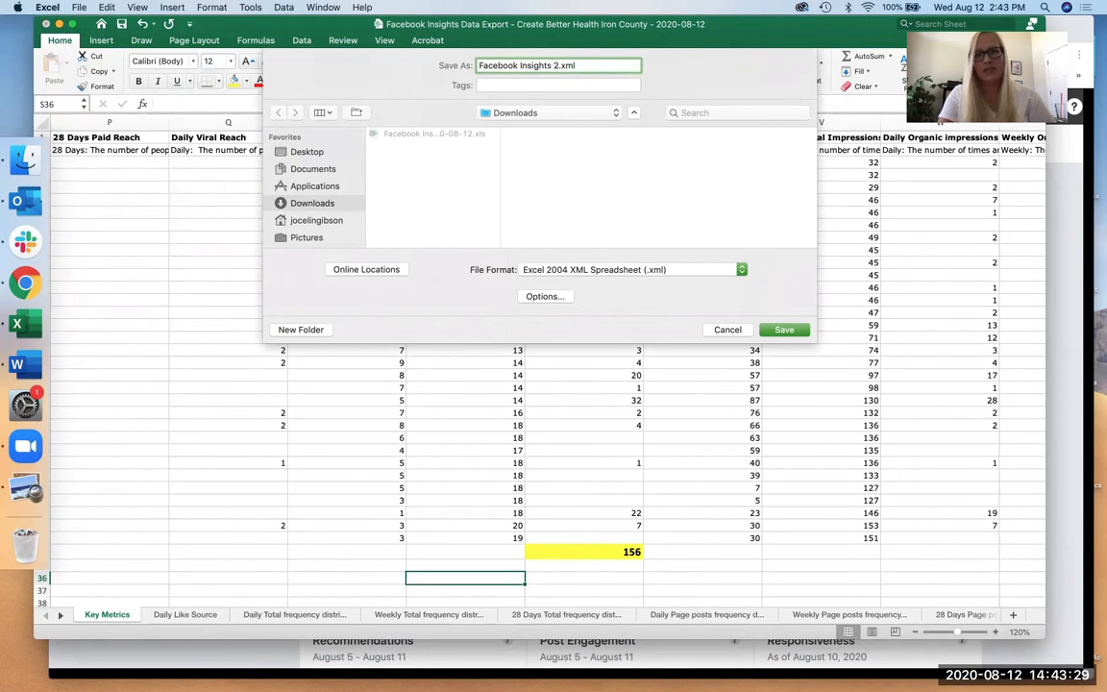
pyautogui.write('May 2020')
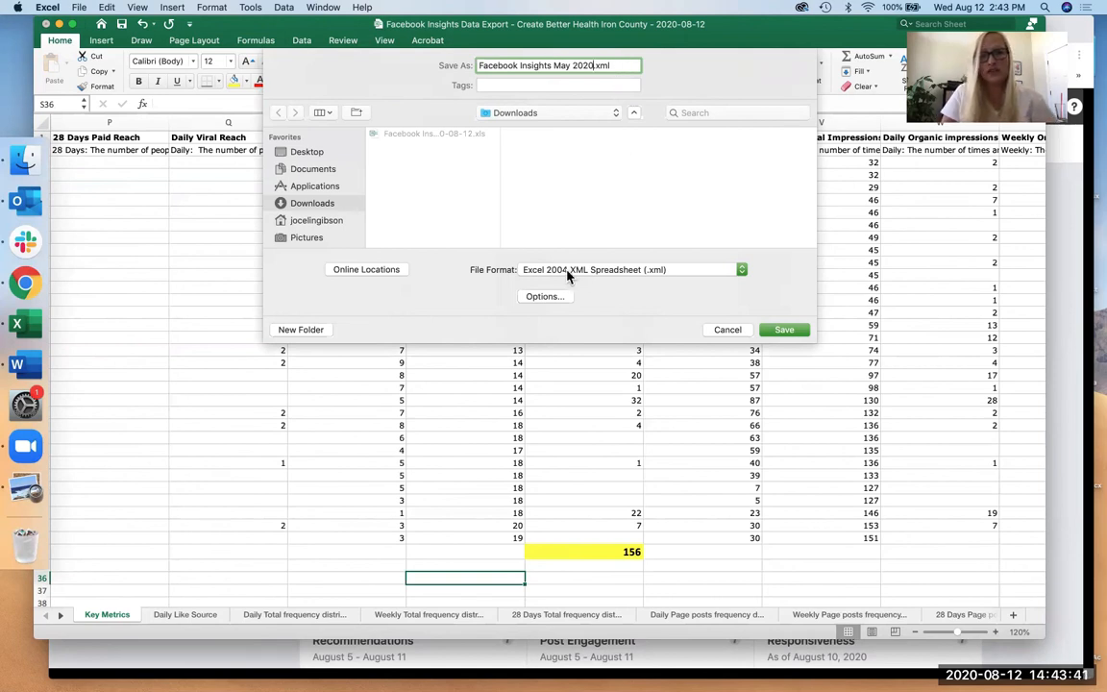
# - Set the file format of the saved copy to Excel Workbook (.xlsx)
pyautogui.click(653, 273)
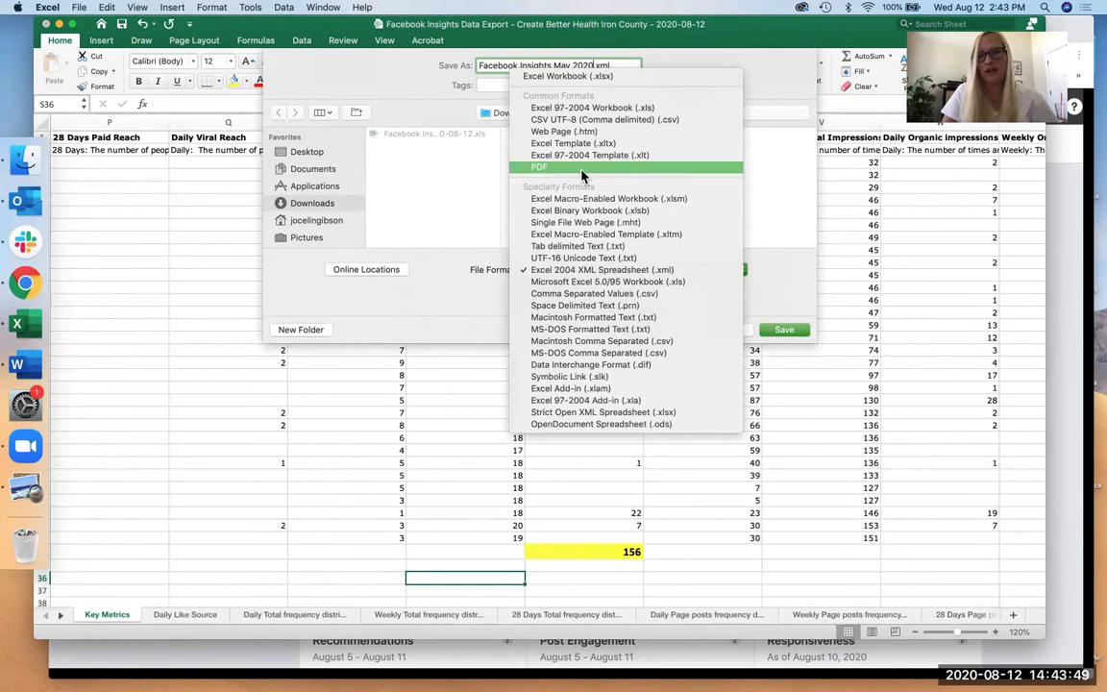
pyautogui.click(567, 76)
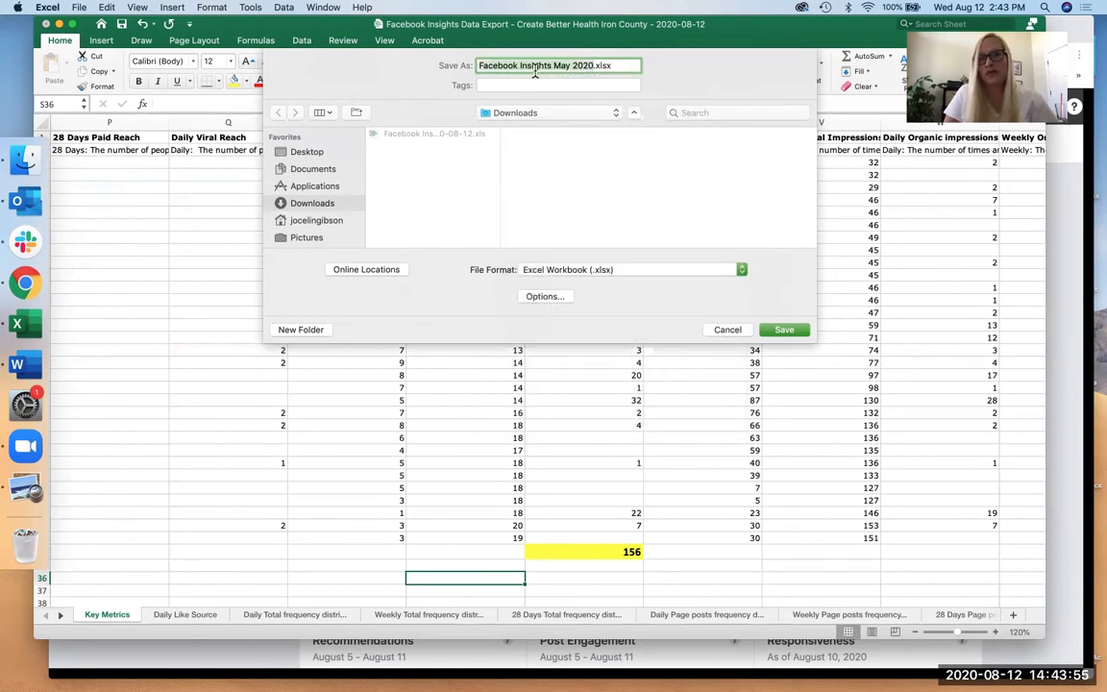
pyautogui.click(584, 84)
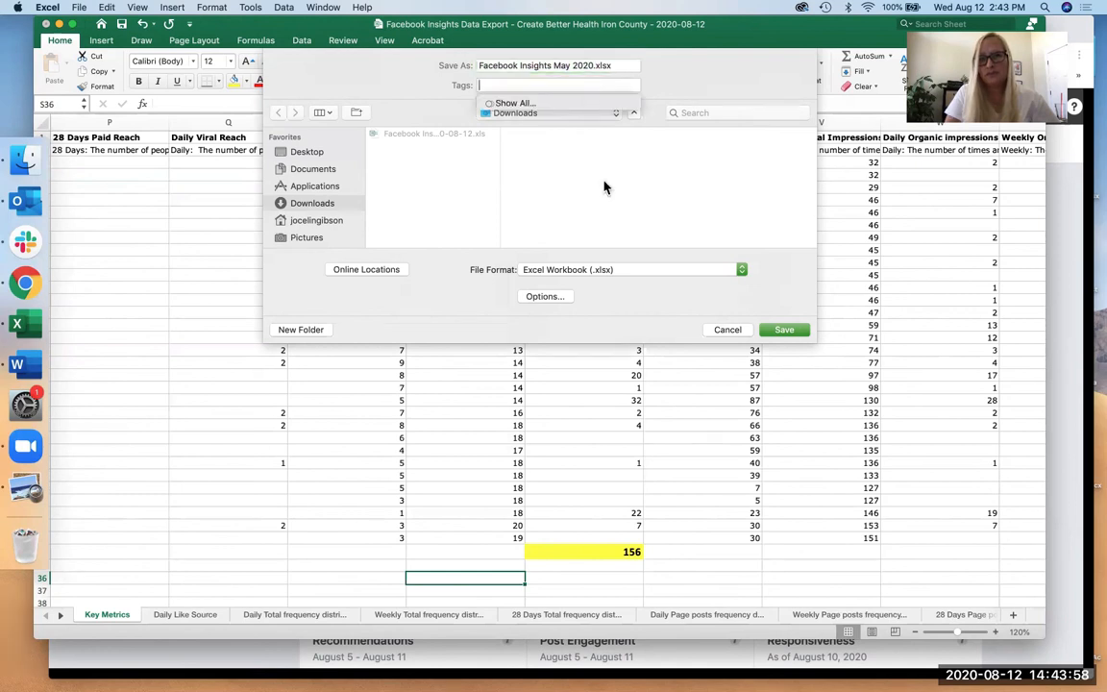
pyautogui.click(565, 271)
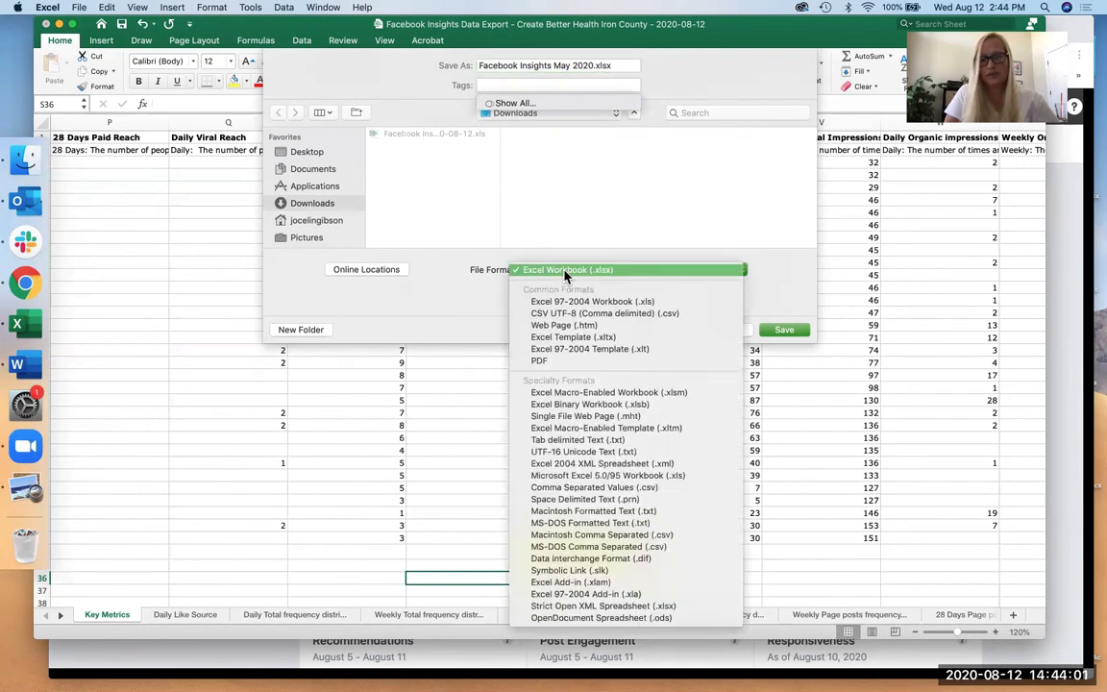
pyautogui.click(565, 271)
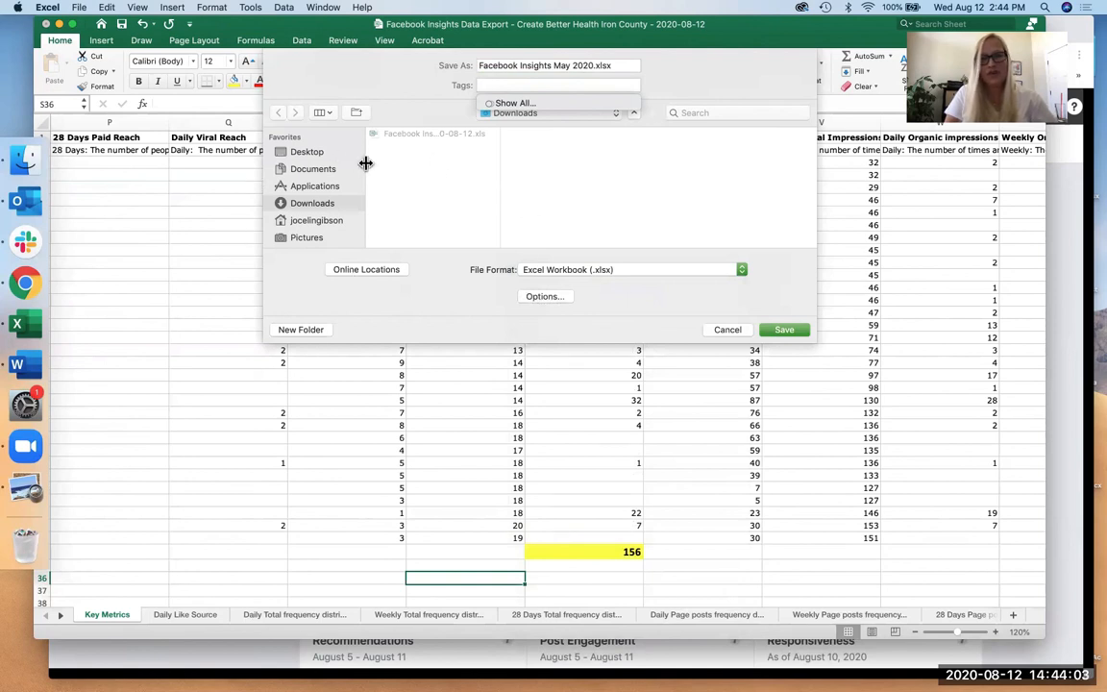
# - Save the workbook to the Desktop, replacing the existing file of the same name
pyautogui.click(314, 157)
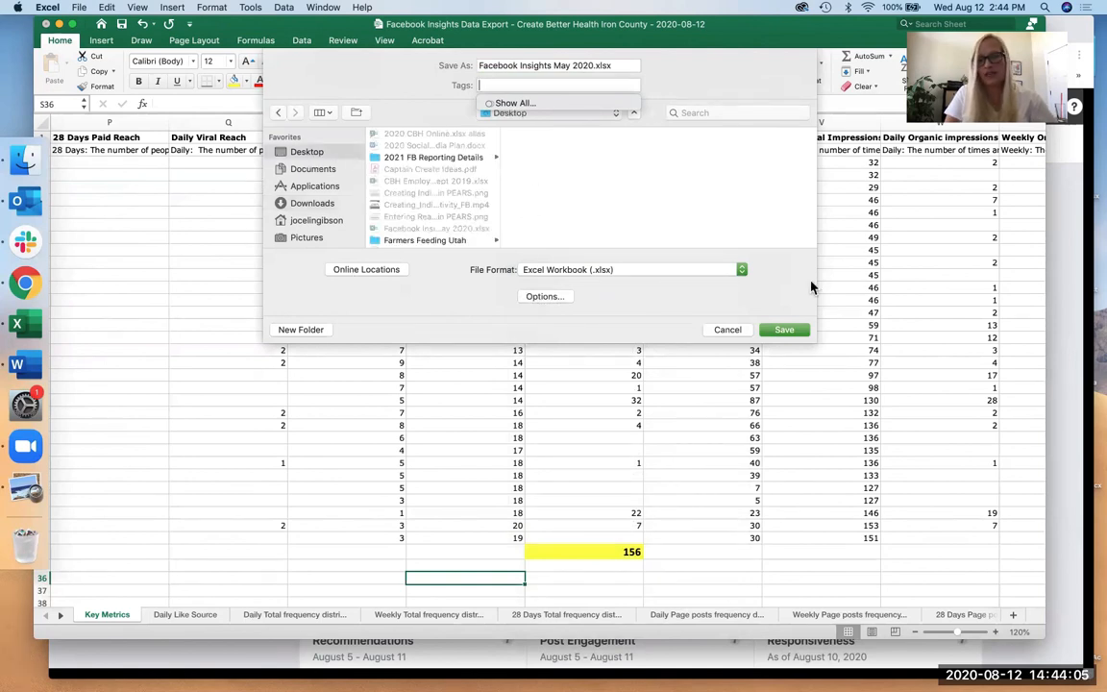
pyautogui.click(784, 330)
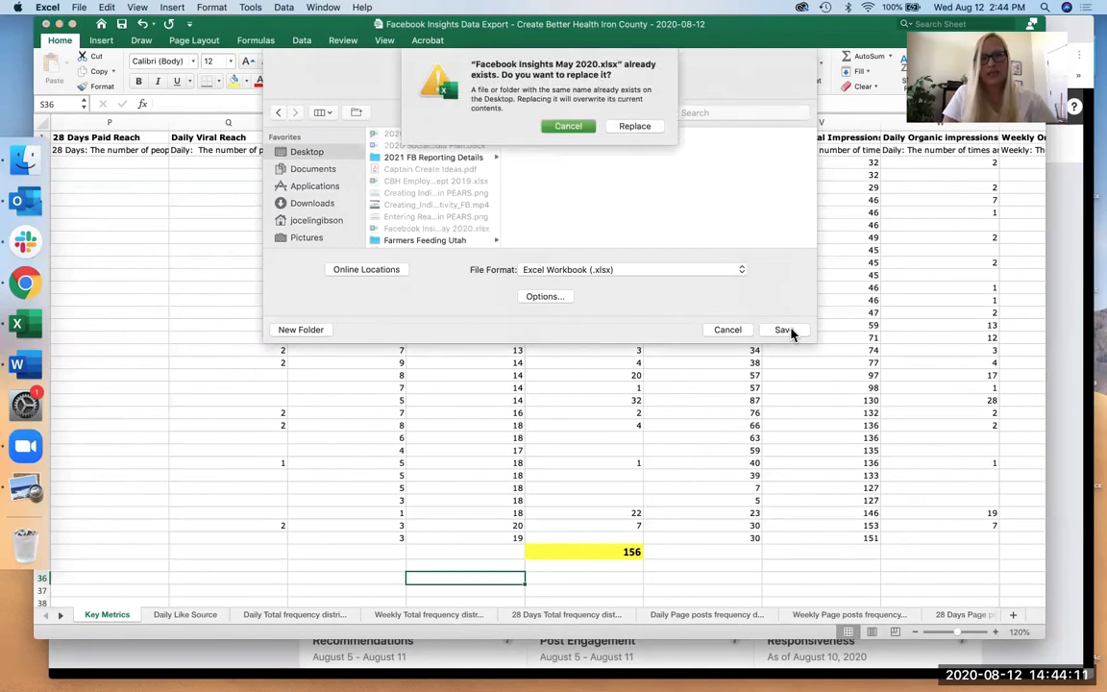
pyautogui.click(634, 126)
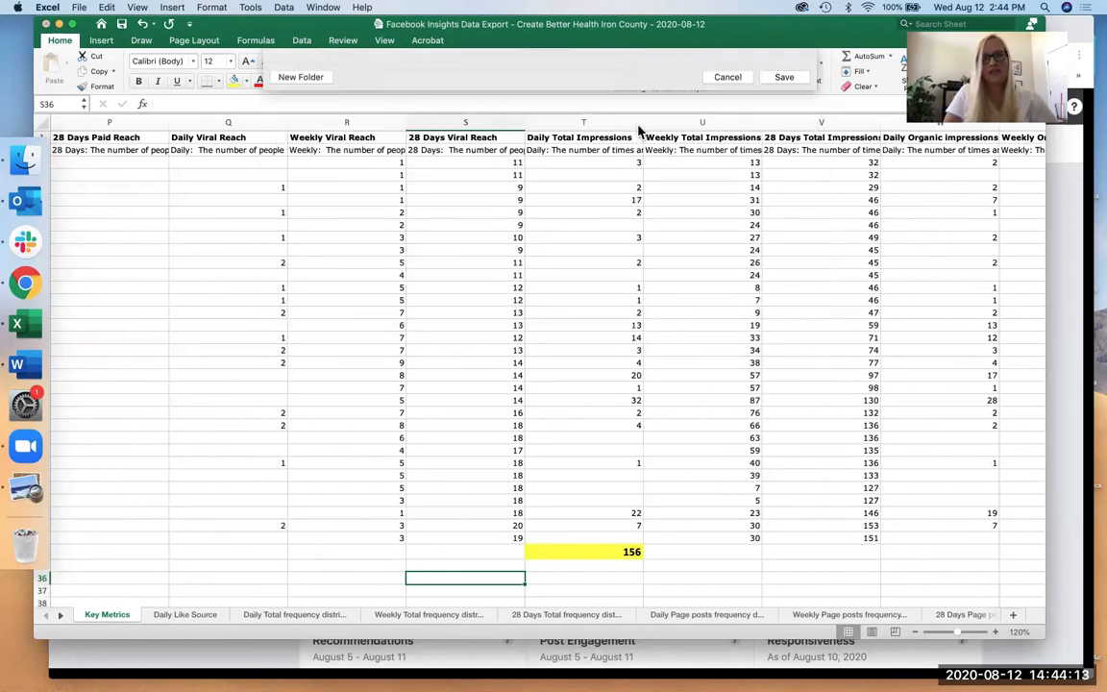